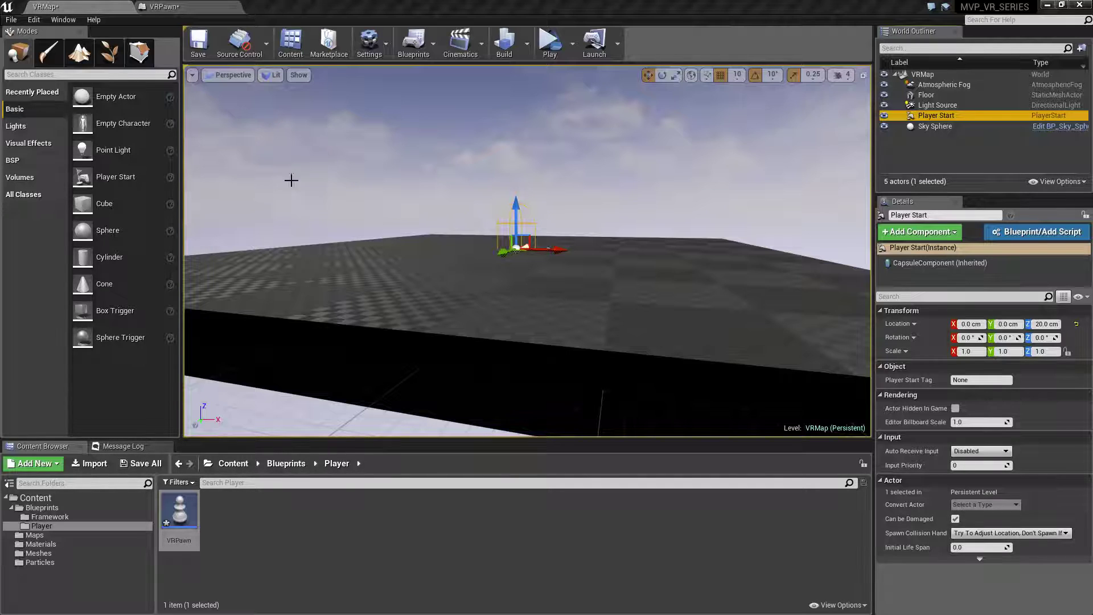
Step: Dock the Editor Preferences with the main editor tabs and disable Enable Sound in the Level Editor's Play settings
{"action": "left_click", "coordinate": [34, 19]}
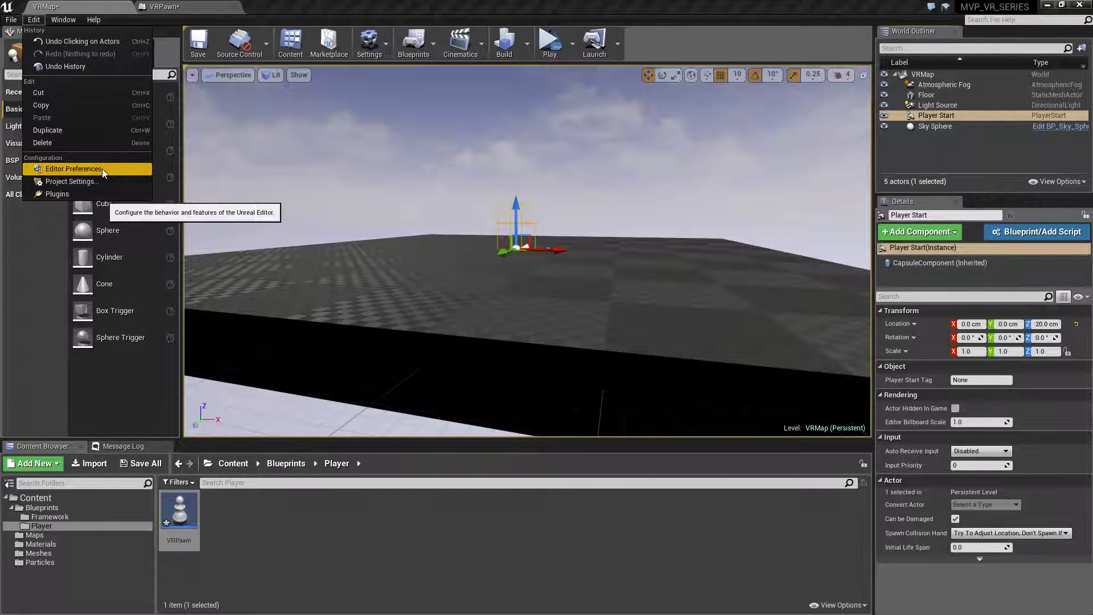
{"action": "left_click", "coordinate": [87, 174]}
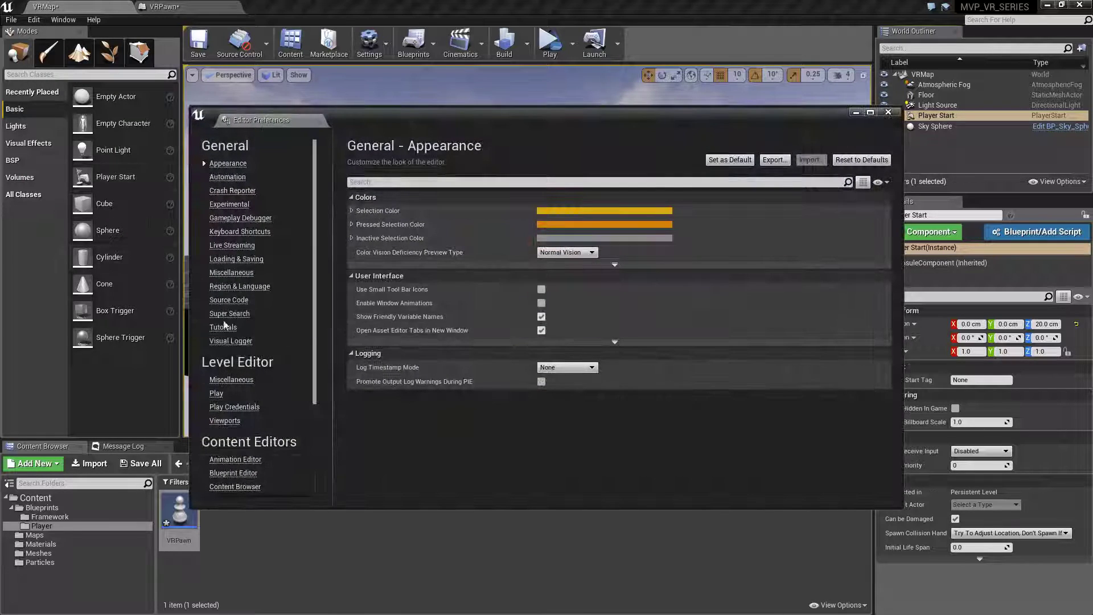
{"action": "left_click", "coordinate": [228, 381]}
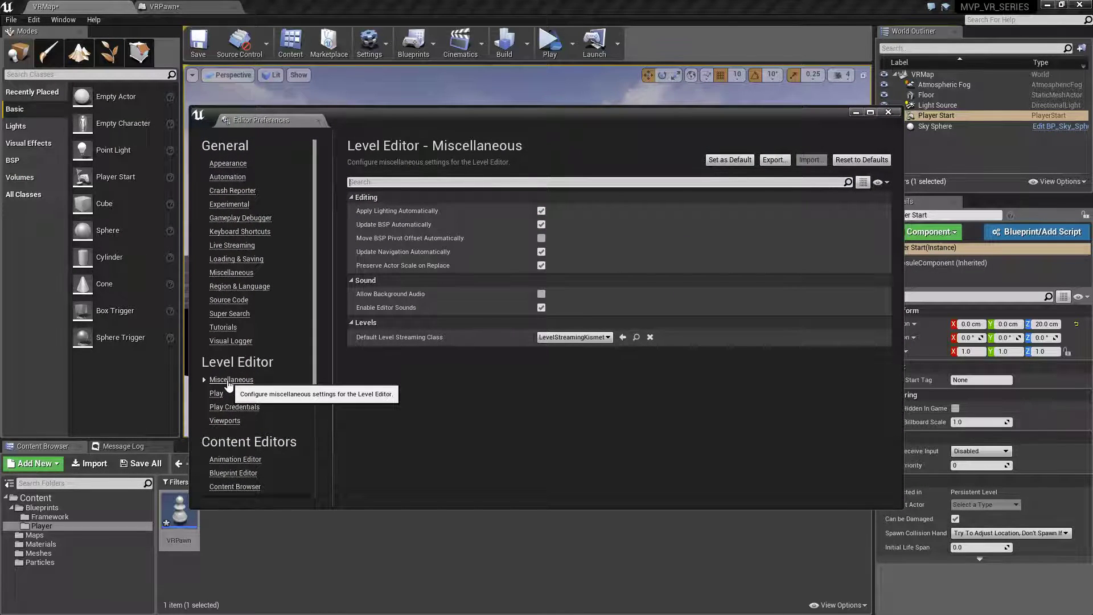
{"action": "left_click", "coordinate": [216, 394]}
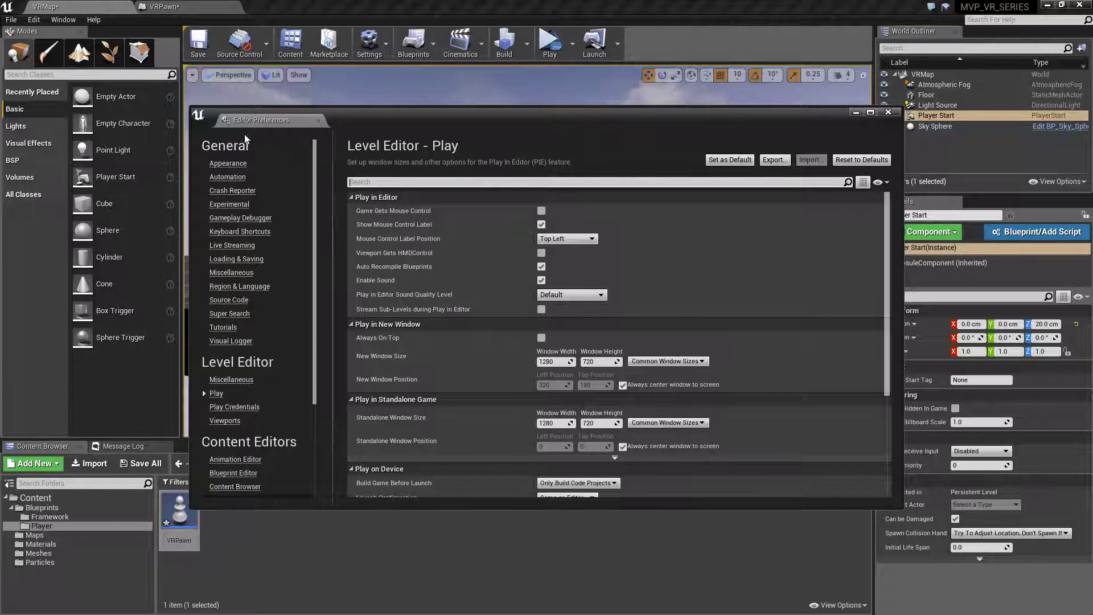
{"action": "left_click_drag", "start_coordinate": [268, 120], "coordinate": [290, 7]}
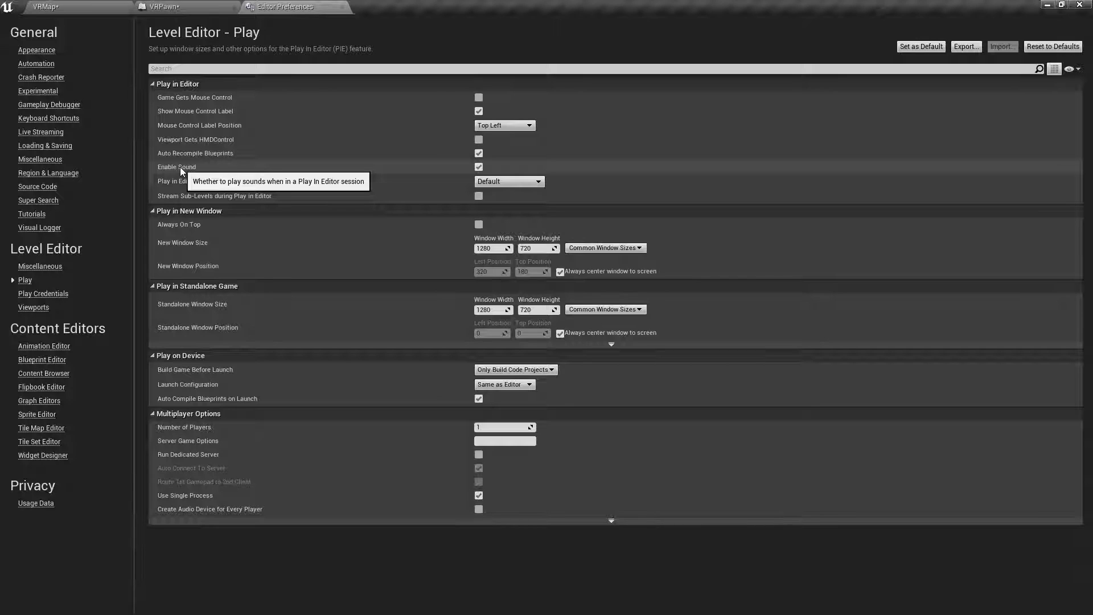
{"action": "left_click", "coordinate": [478, 167]}
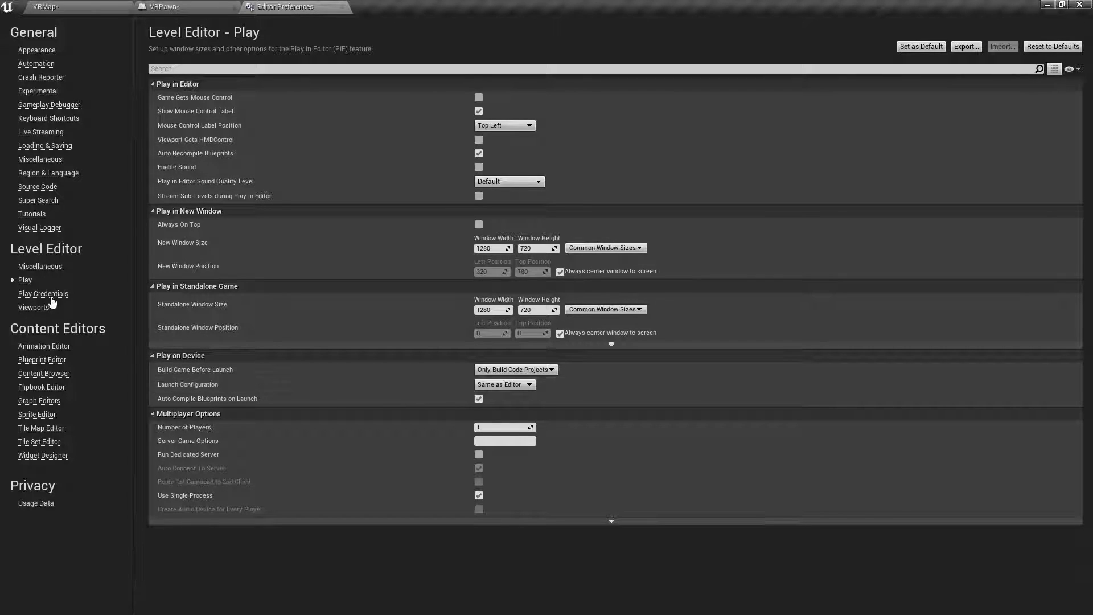
Step: Disable Enable Editor Sounds in the Level Editor's Miscellaneous preferences, and close the preferences and the VRPawn blueprint
{"action": "left_click", "coordinate": [35, 308]}
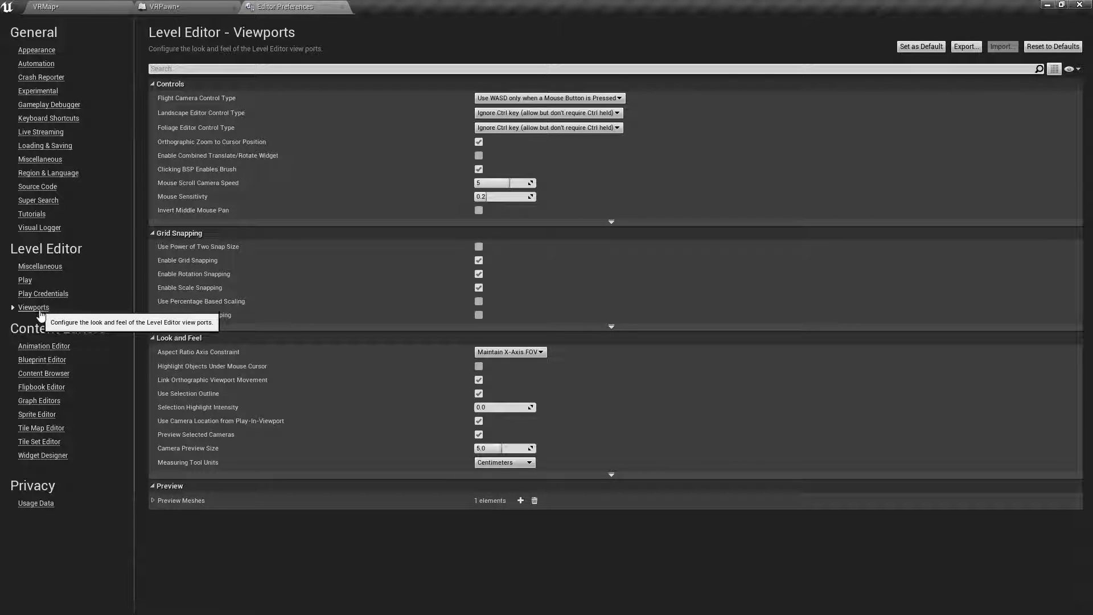
{"action": "left_click", "coordinate": [46, 295]}
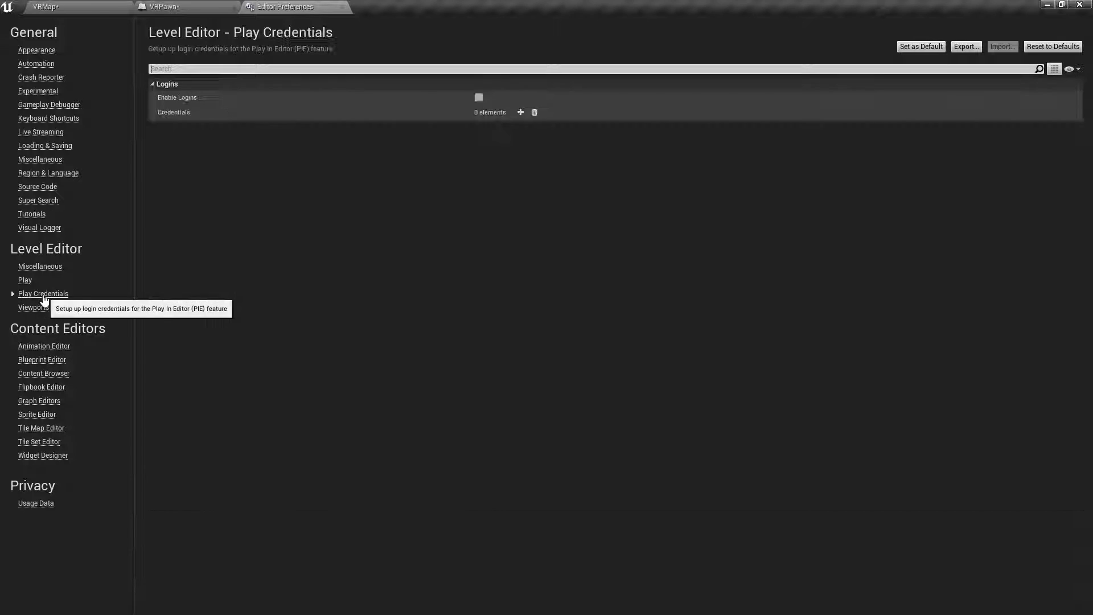
{"action": "left_click", "coordinate": [52, 262]}
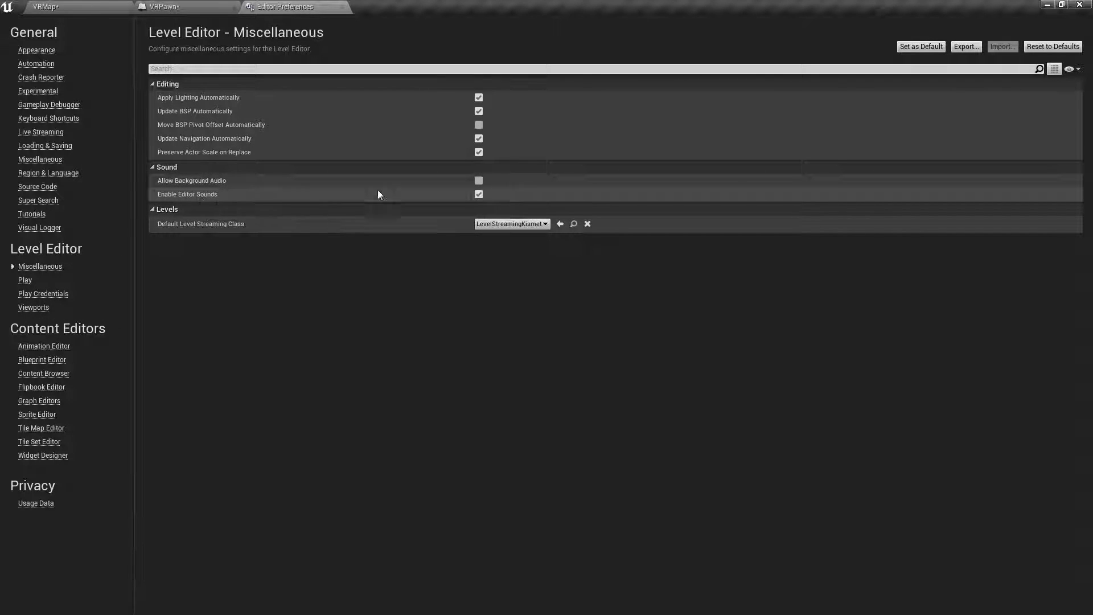
{"action": "left_click", "coordinate": [477, 194]}
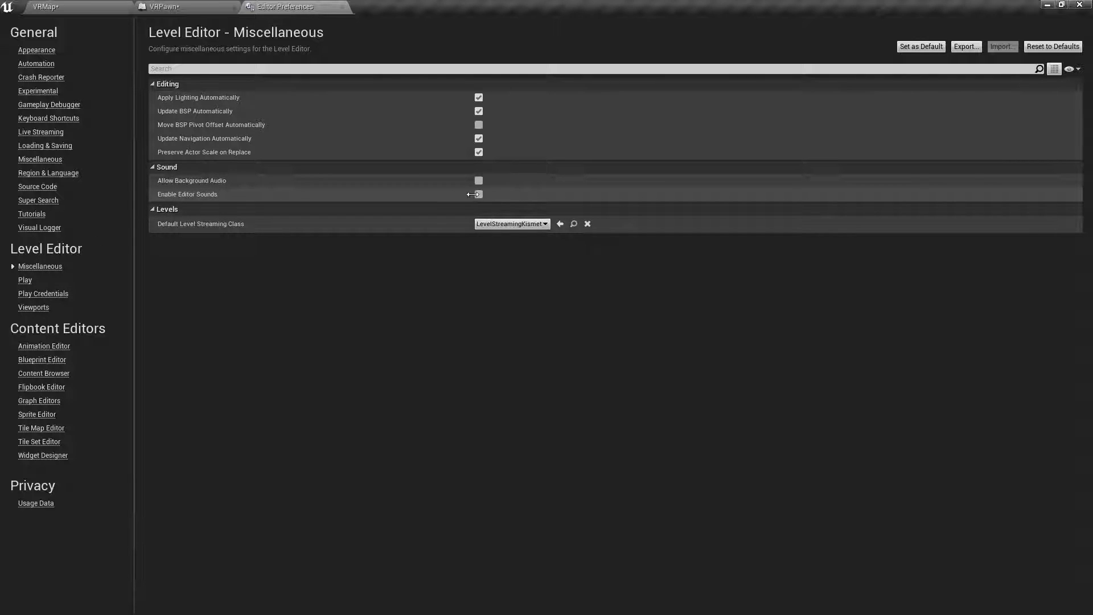
{"action": "left_click", "coordinate": [26, 280]}
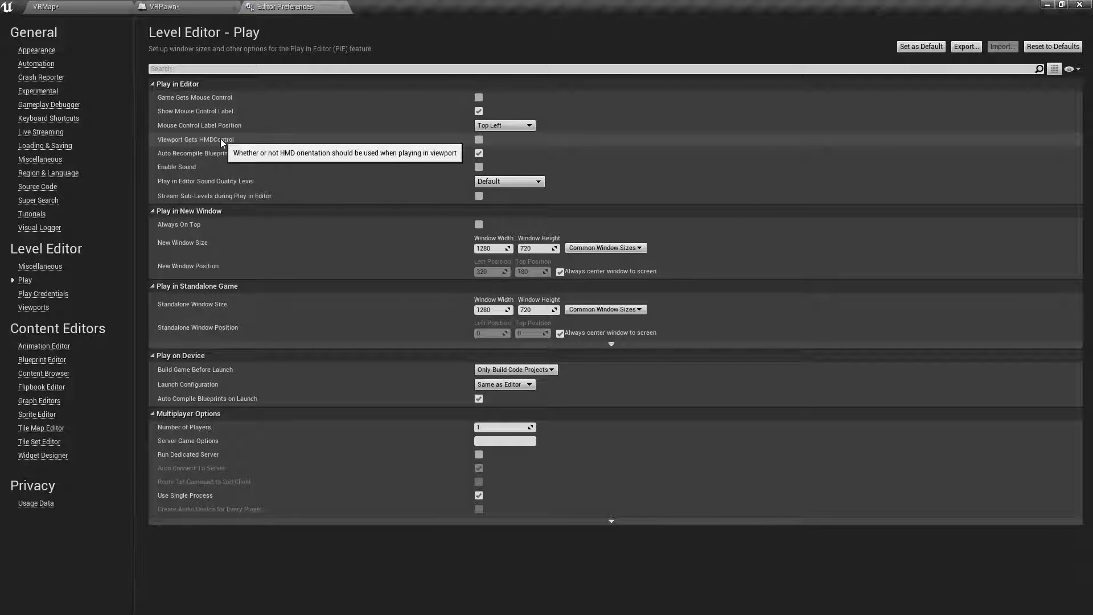
{"action": "left_click", "coordinate": [343, 6]}
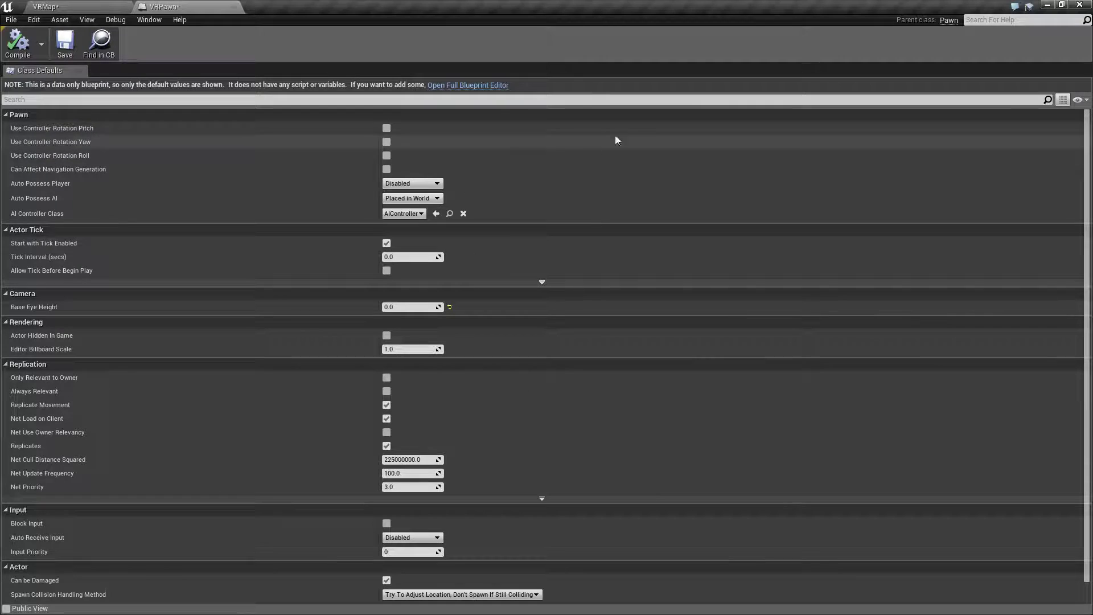
{"action": "left_click", "coordinate": [238, 7]}
Step: Play-test the level in the selected viewport, stop it, and view the available play modes
{"action": "left_click", "coordinate": [549, 43]}
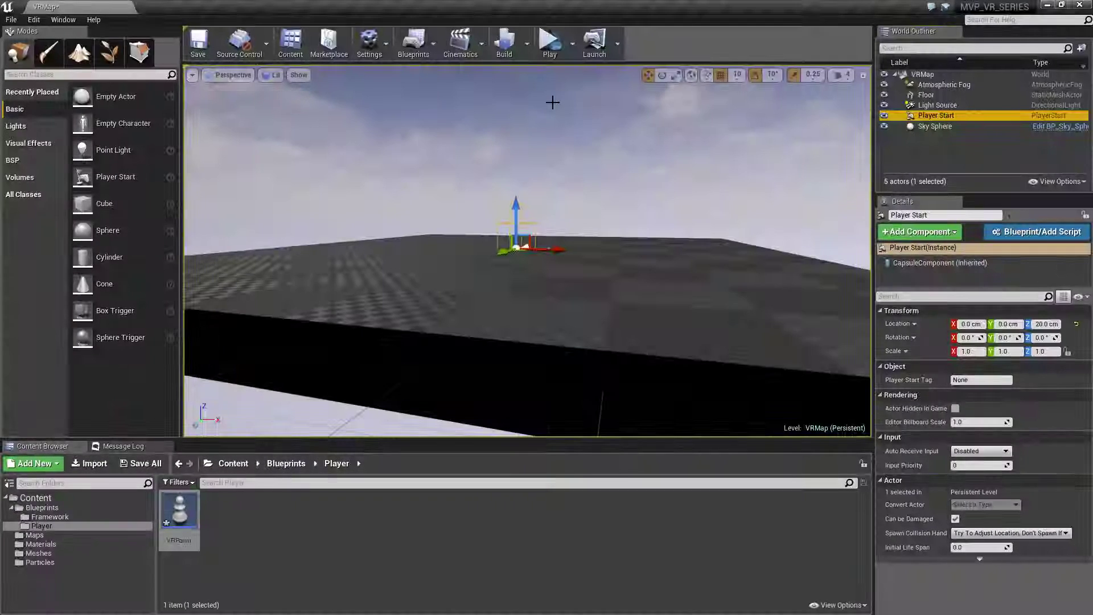
{"action": "left_click", "coordinate": [573, 43]}
{"action": "left_click", "coordinate": [581, 77]}
{"action": "key", "text": "Escape"}
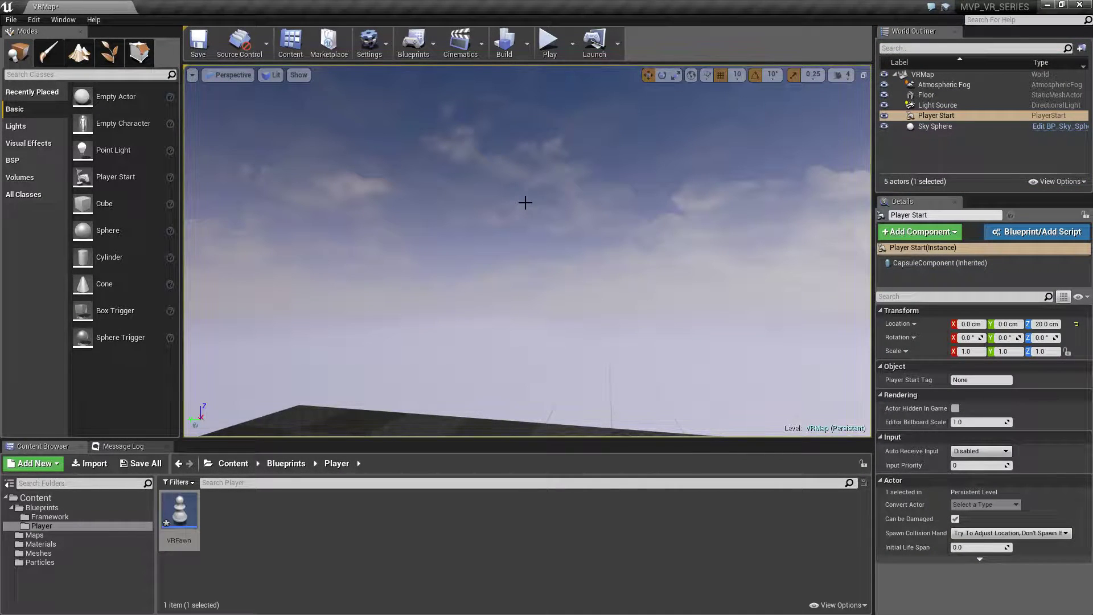
{"action": "left_click", "coordinate": [573, 43]}
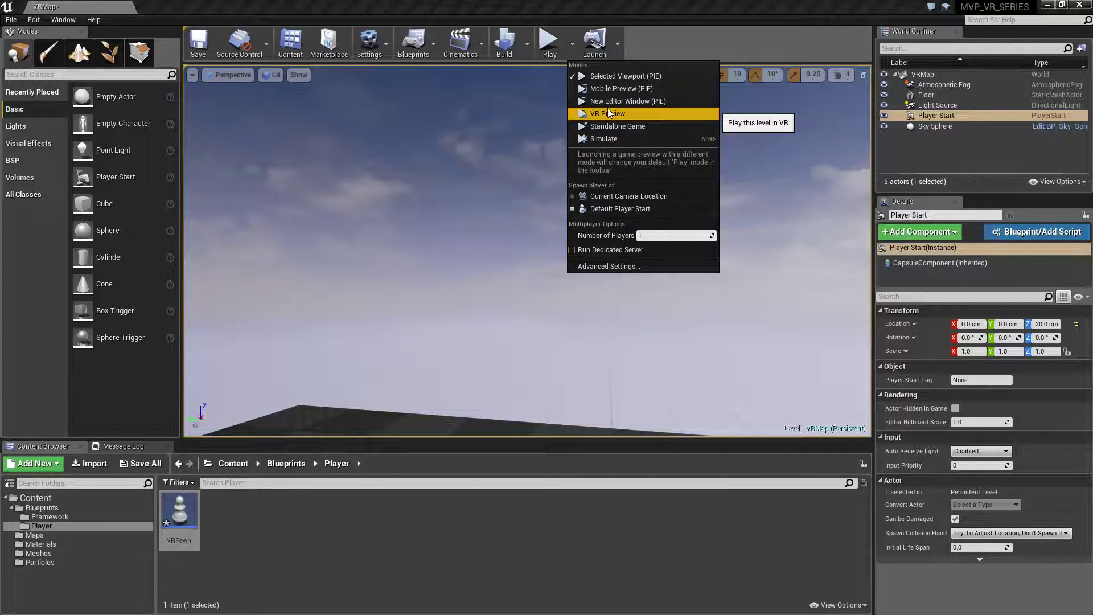
{"action": "left_click", "coordinate": [563, 6]}
Step: Raise the Player Start to a Z location of about 112.2 cm and play-test the level from there
{"action": "mouse_move", "coordinate": [524, 196]}
{"action": "right_mouse_down"}
{"action": "mouse_move", "coordinate": [515, 227]}
{"action": "mouse_move", "coordinate": [505, 195]}
{"action": "right_mouse_up"}
{"action": "left_click", "coordinate": [459, 253]}
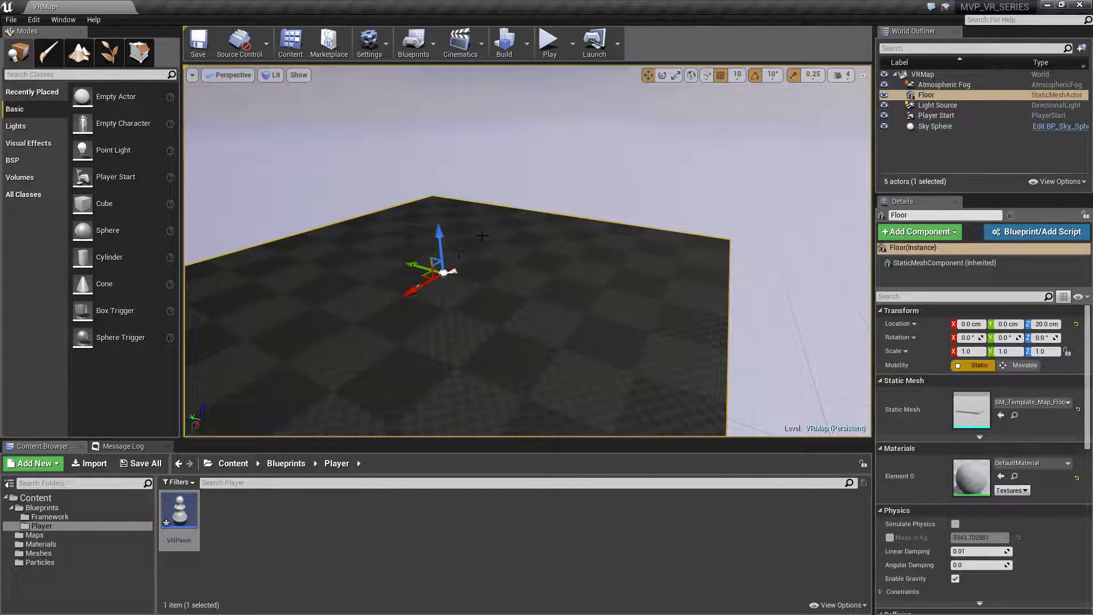
{"action": "left_click", "coordinate": [936, 115]}
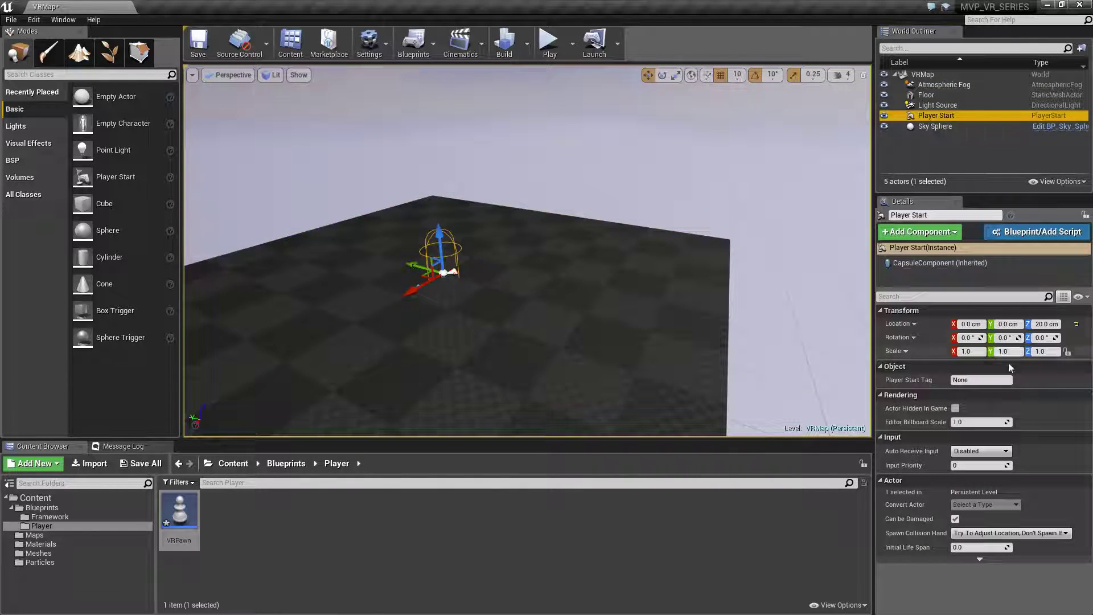
{"action": "left_click_drag", "start_coordinate": [440, 236], "coordinate": [434, 189]}
{"action": "right_click_drag", "start_coordinate": [547, 284], "coordinate": [512, 121]}
{"action": "left_click", "coordinate": [549, 43]}
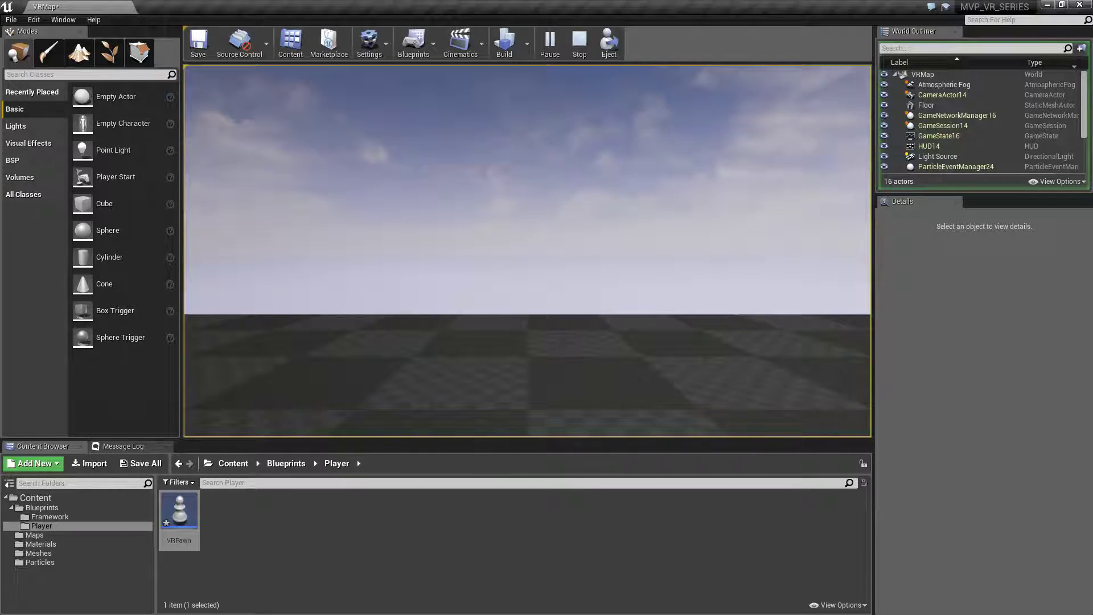
{"action": "left_click", "coordinate": [572, 49]}
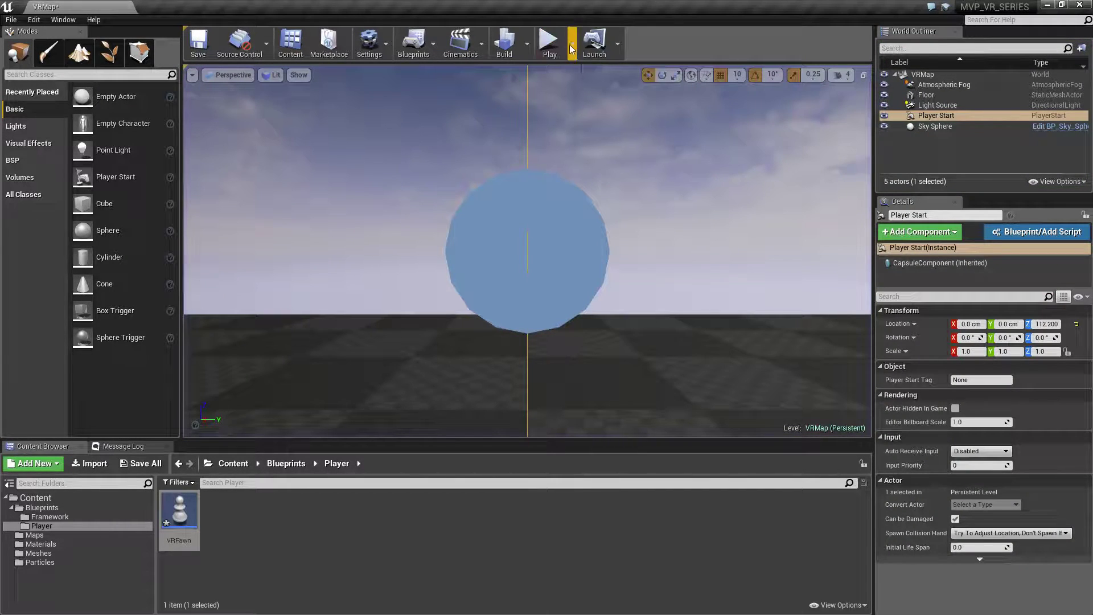
Step: Examine the Performance page of the SteamVR settings, including the reprojection option and frame timing, and close SteamVR's windows
{"action": "left_click", "coordinate": [571, 45]}
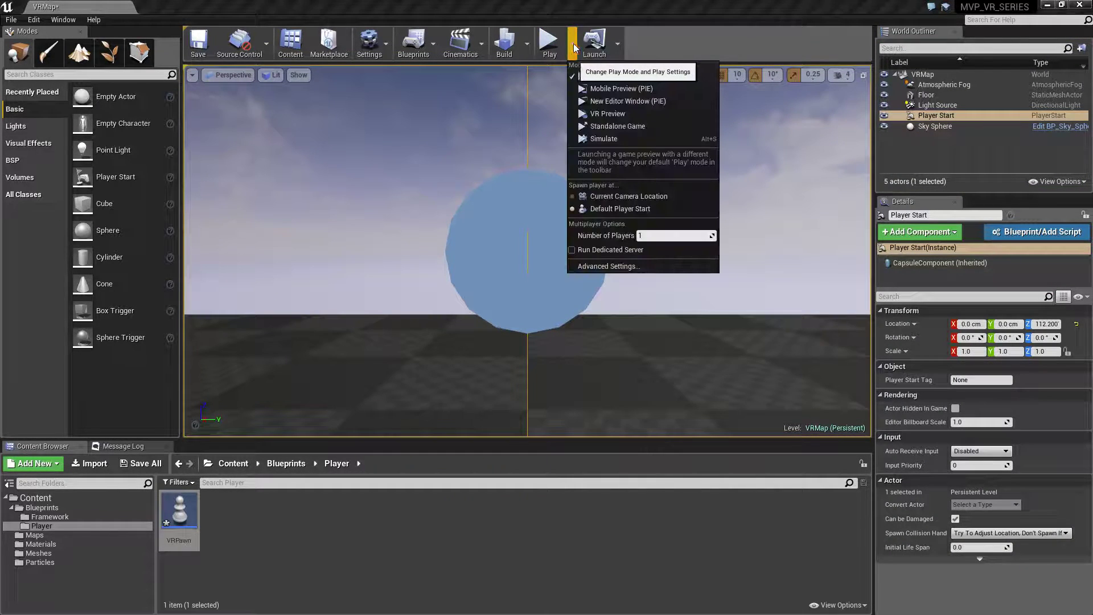
{"action": "left_click", "coordinate": [675, 20]}
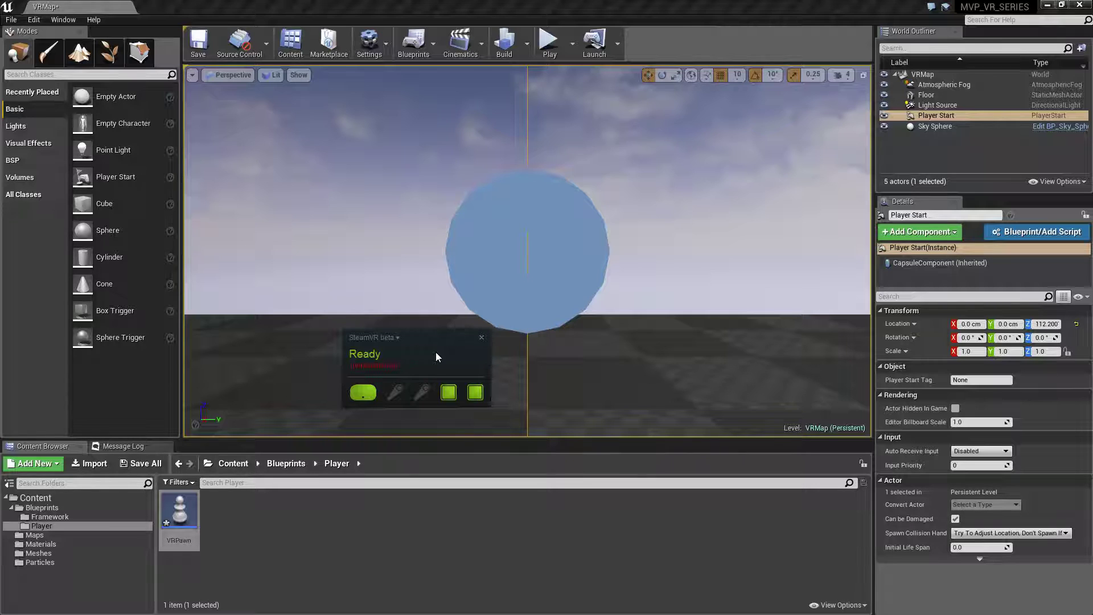
{"action": "left_click", "coordinate": [376, 337]}
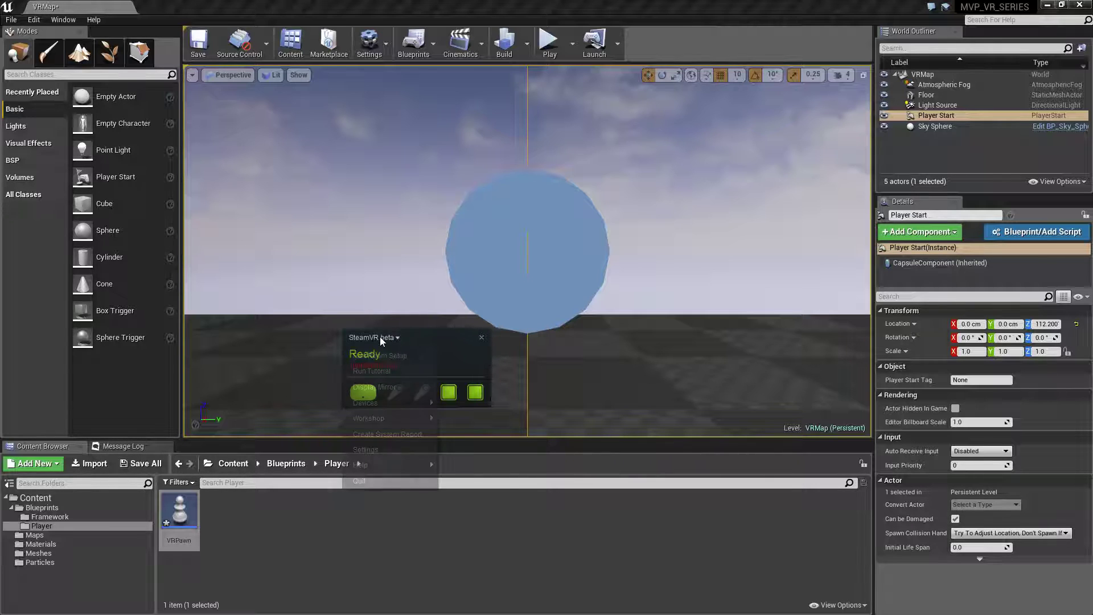
{"action": "left_click", "coordinate": [367, 449]}
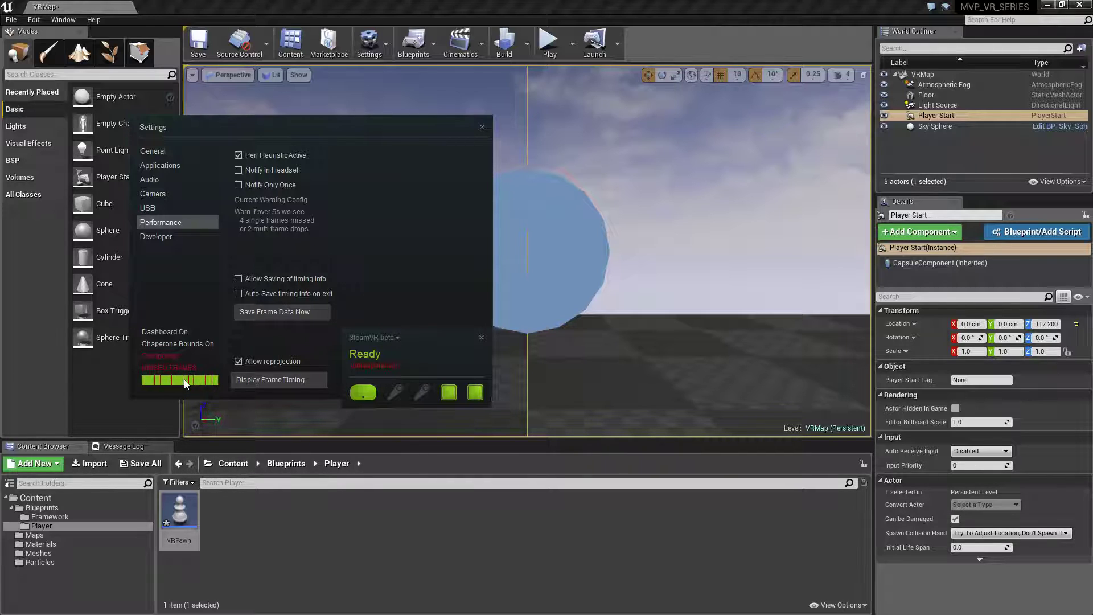
{"action": "left_click", "coordinate": [482, 127]}
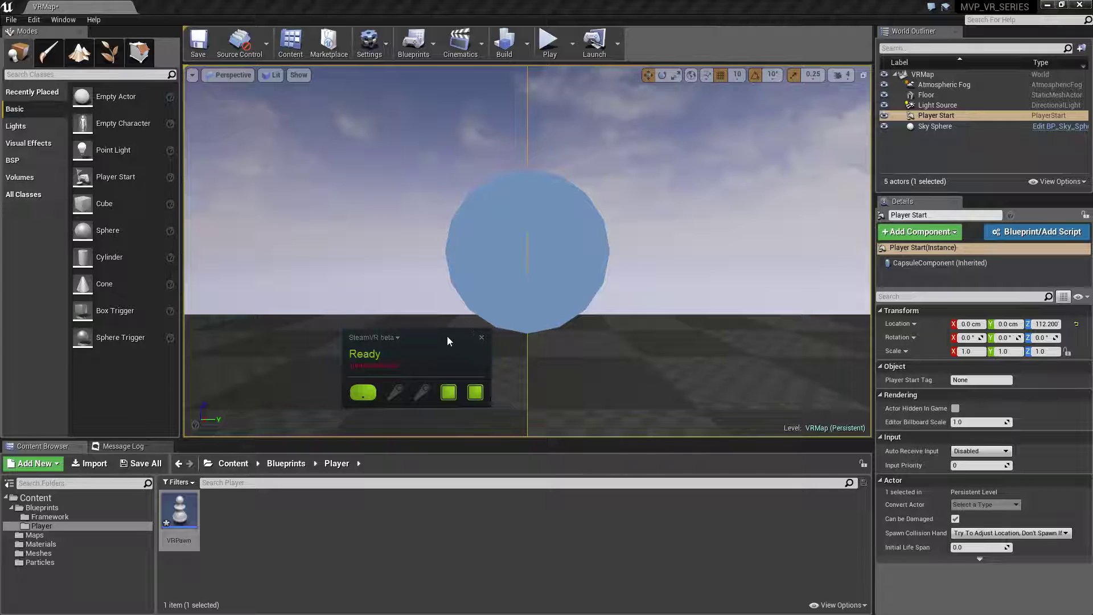
{"action": "left_click", "coordinate": [482, 337]}
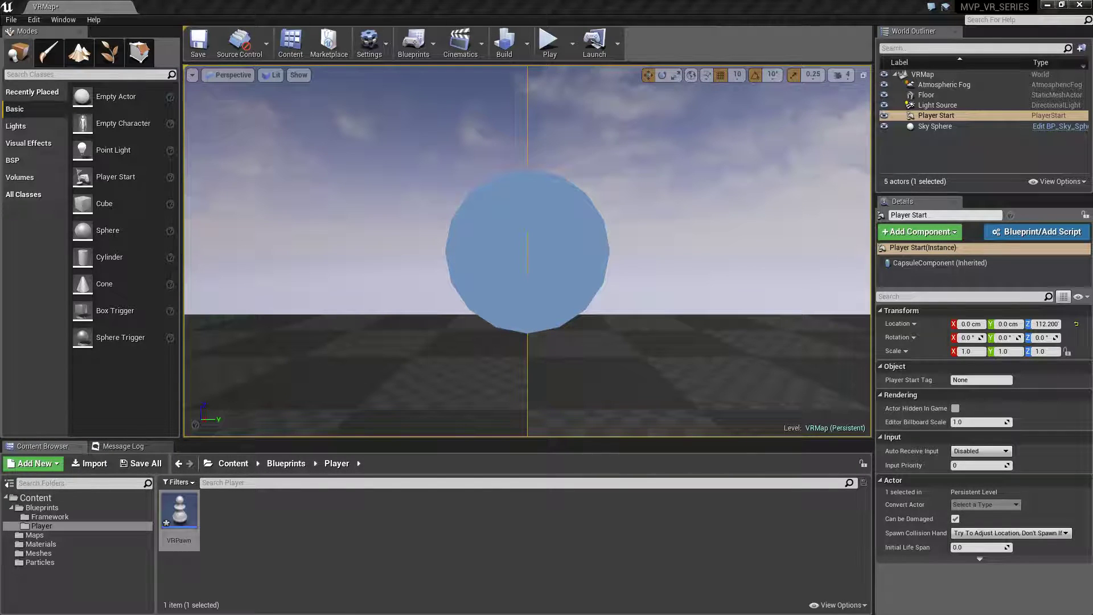
{"action": "left_click", "coordinate": [489, 11]}
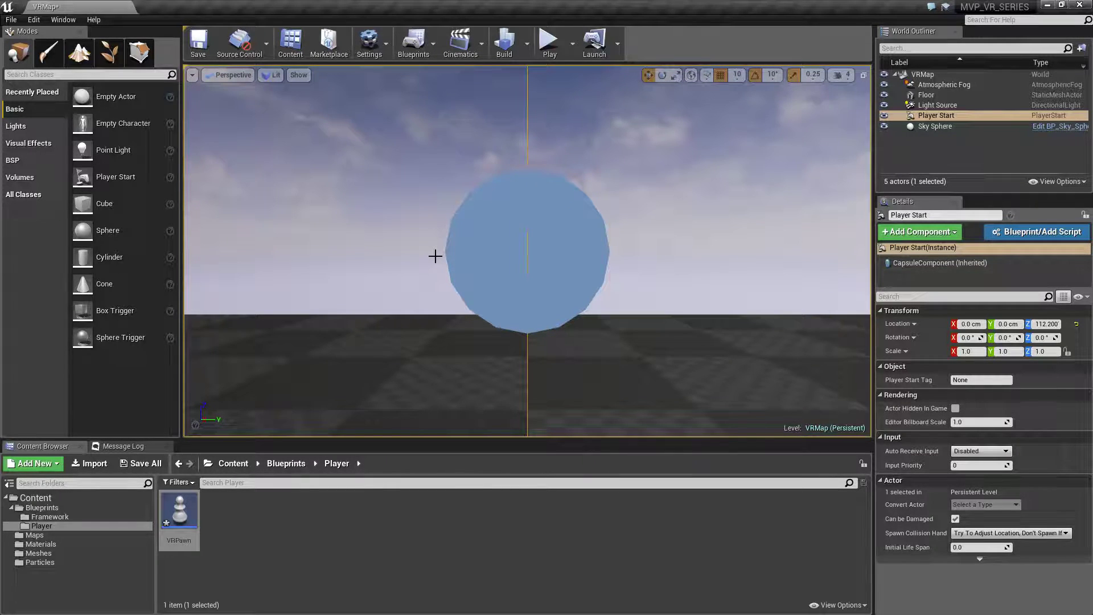
Step: Run the level in VR Preview mode to check the player's view height, and end the preview
{"action": "left_click", "coordinate": [575, 40]}
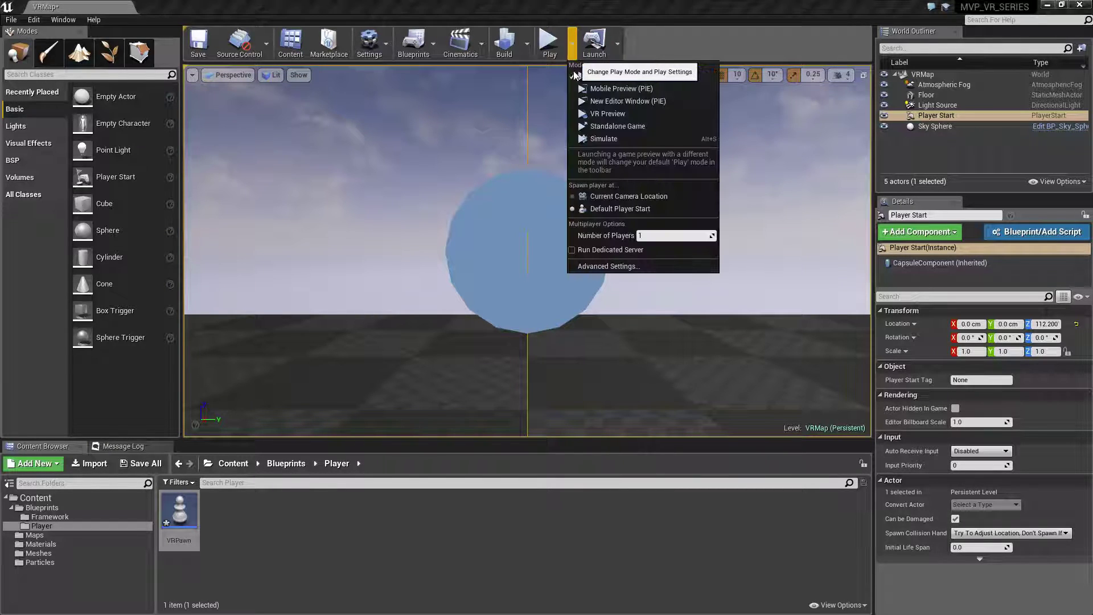
{"action": "left_click", "coordinate": [608, 114]}
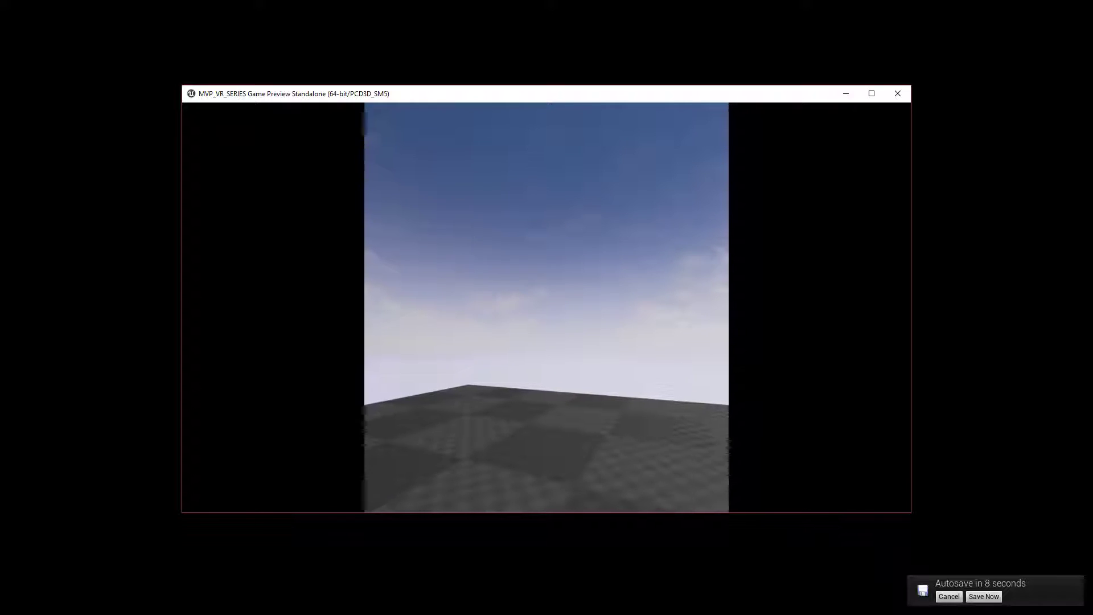
{"action": "key", "text": "Escape"}
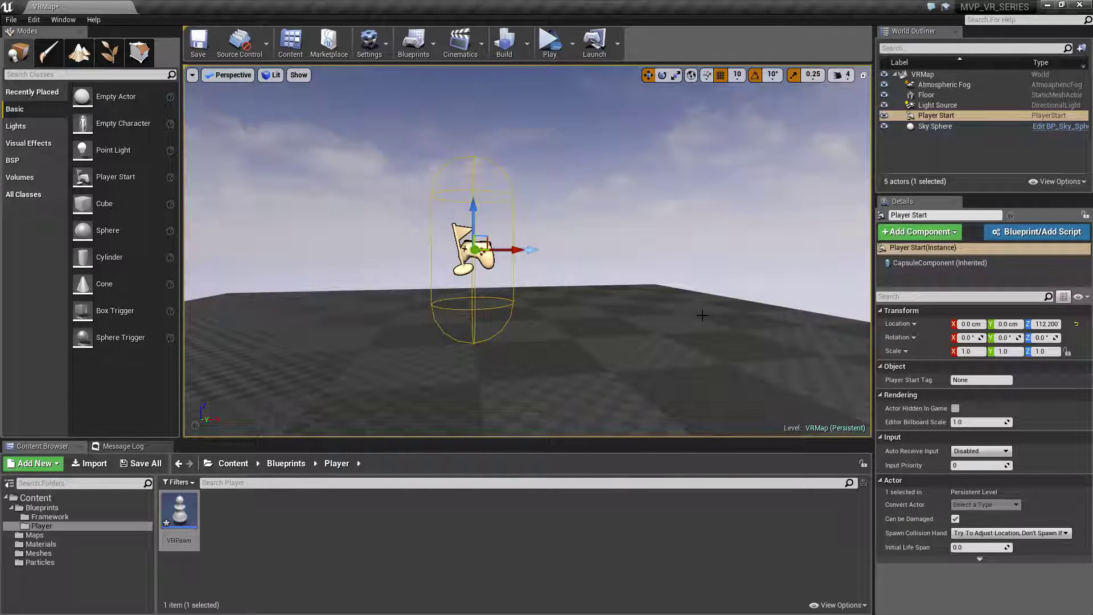
Step: Set the Player Start's Z location to 0 cm and run the VR preview again
{"action": "left_click", "coordinate": [1051, 324]}
{"action": "type", "text": "0"}
{"action": "key", "text": "Return"}
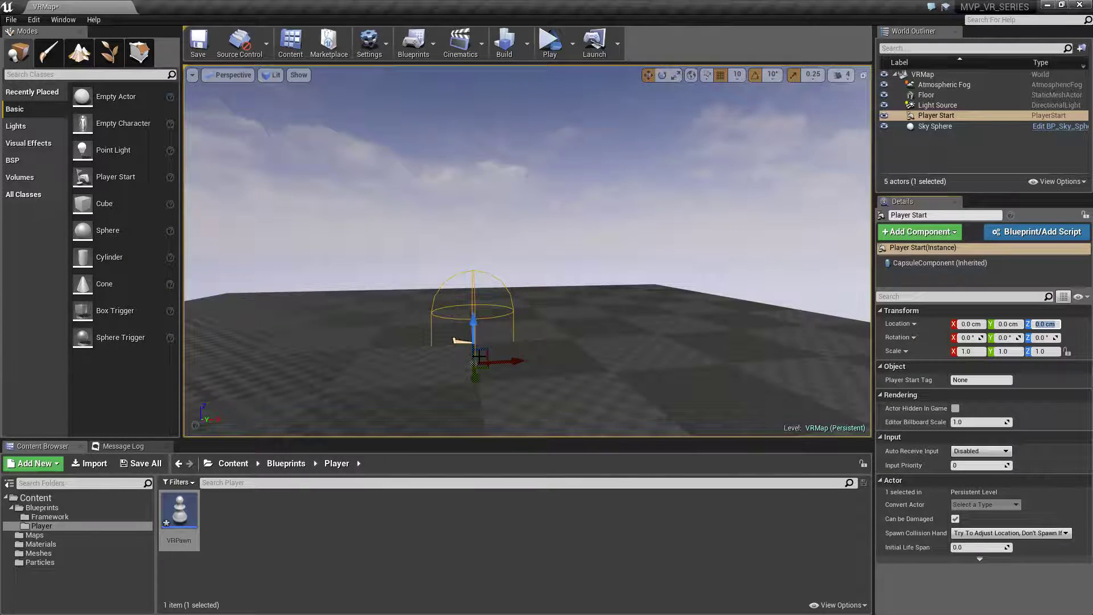
{"action": "left_click", "coordinate": [549, 46]}
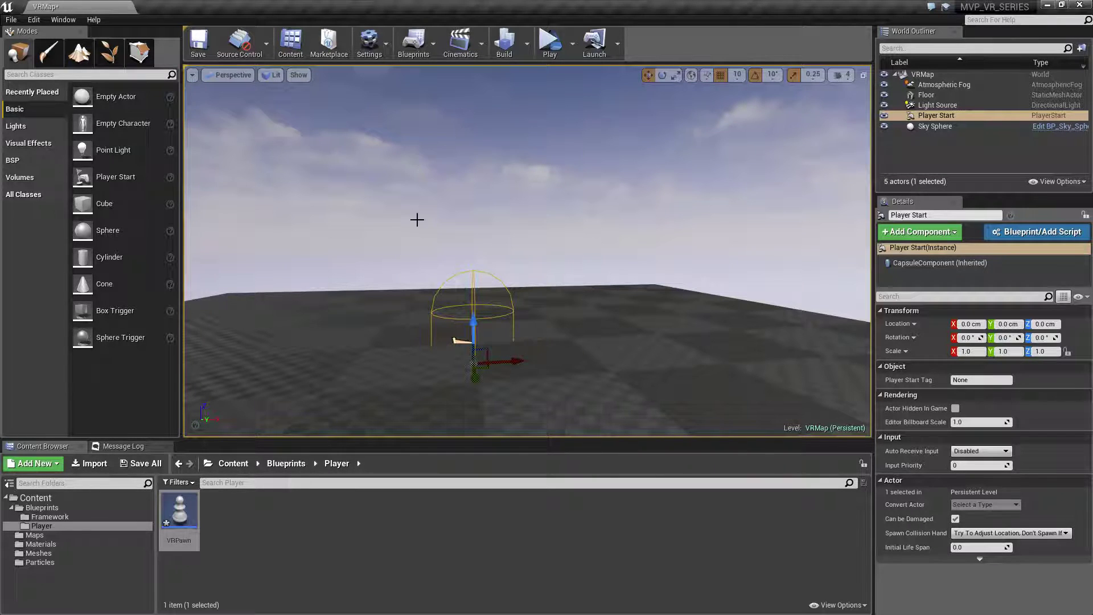
Step: Reset the Floor's location to its default of 0 cm and test the Player Start in VR Preview
{"action": "left_click", "coordinate": [617, 329]}
{"action": "right_click_drag", "start_coordinate": [617, 329], "coordinate": [543, 304]}
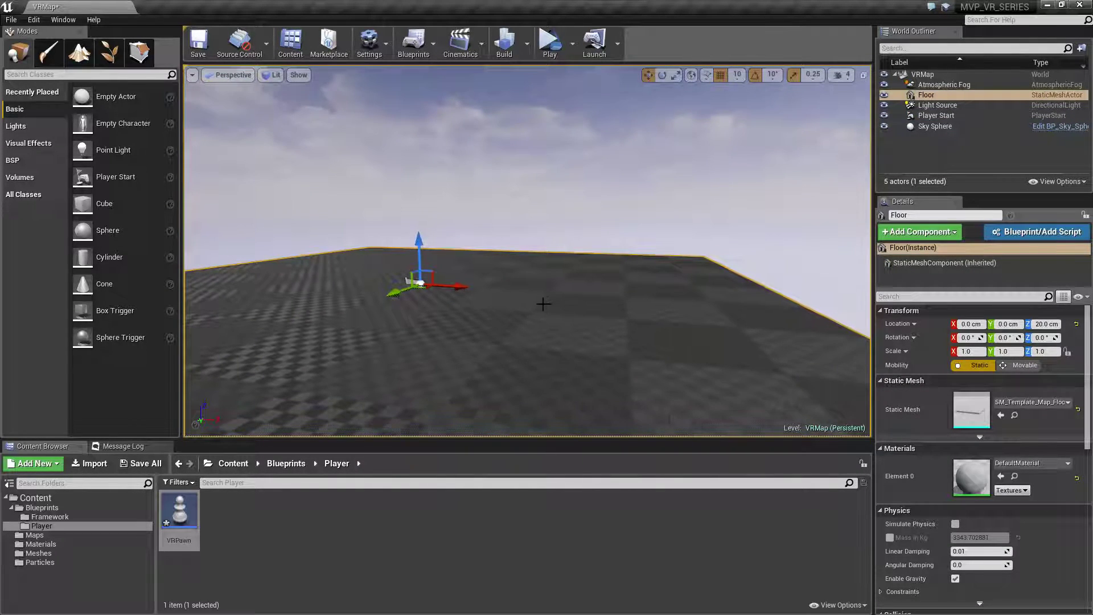
{"action": "left_click", "coordinate": [1075, 324]}
{"action": "mouse_move", "coordinate": [588, 300]}
{"action": "right_mouse_down"}
{"action": "mouse_move", "coordinate": [558, 313]}
{"action": "mouse_move", "coordinate": [578, 319]}
{"action": "right_mouse_up"}
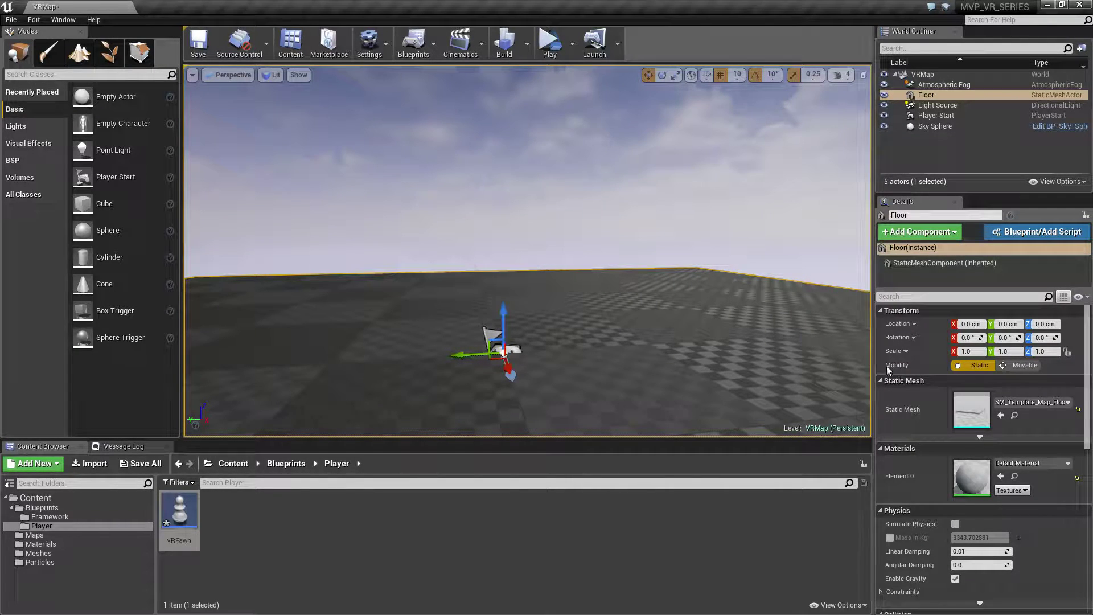
{"action": "left_click", "coordinate": [939, 116]}
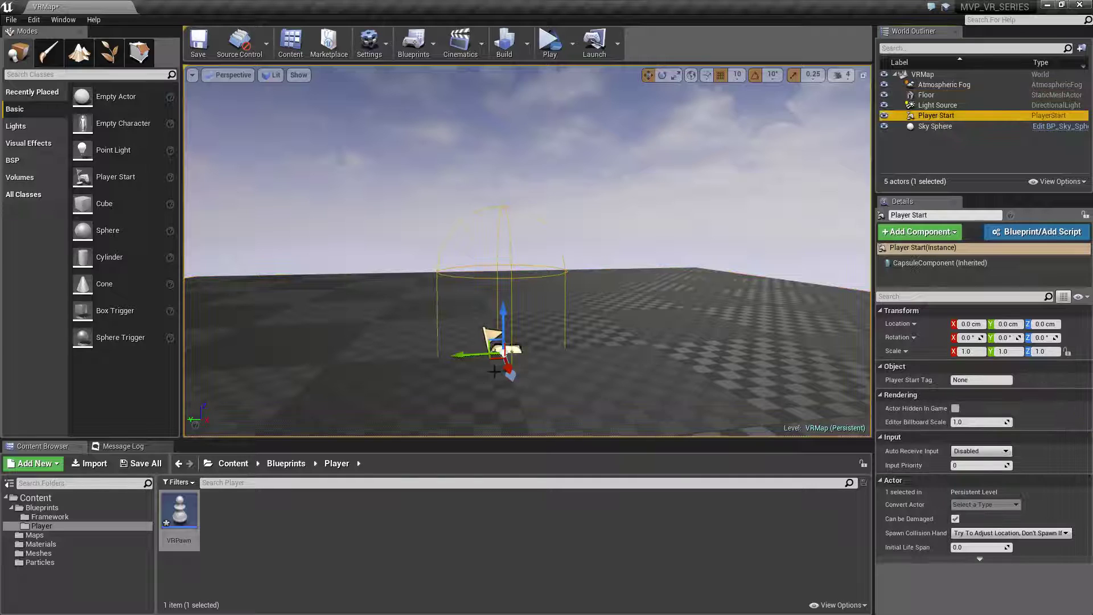
{"action": "left_click", "coordinate": [550, 50]}
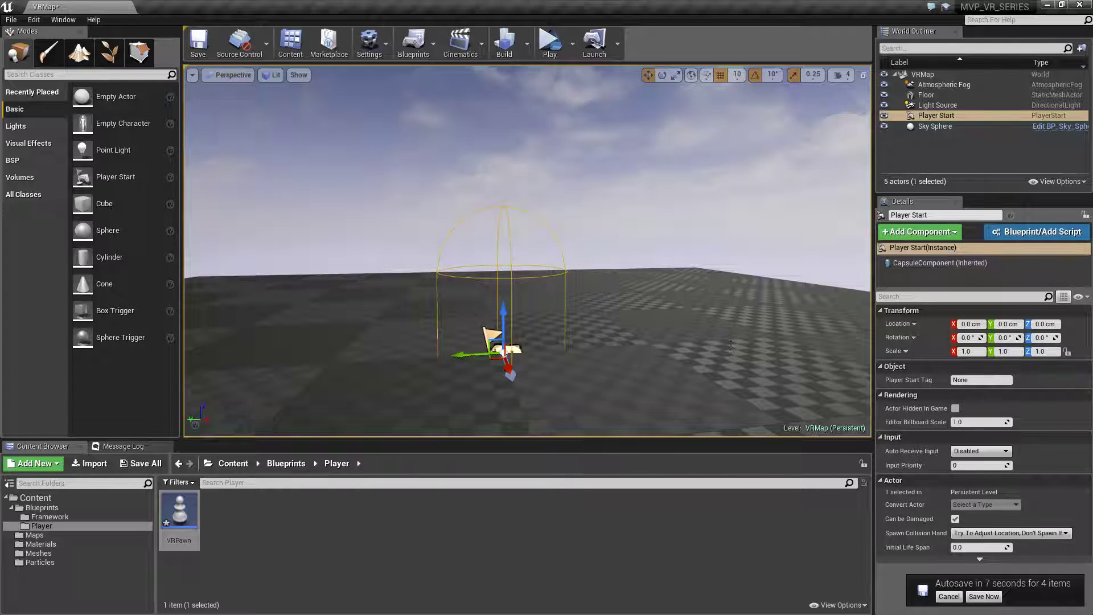
Step: Raise the Floor by setting its Z location to 200 cm
{"action": "left_click", "coordinate": [524, 386]}
{"action": "key", "text": "f"}
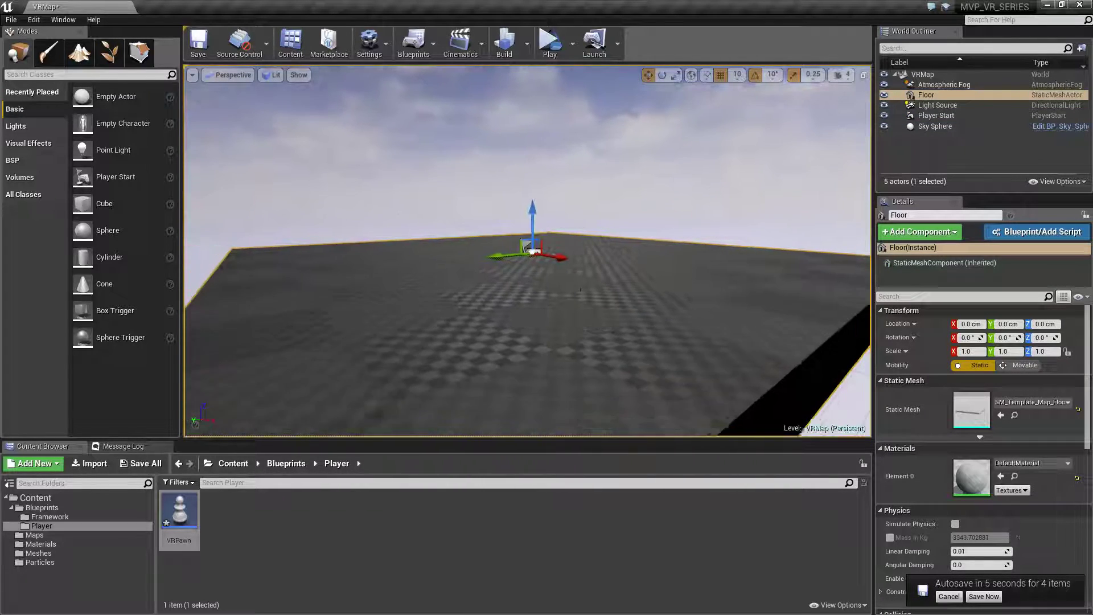
{"action": "left_click_drag", "start_coordinate": [533, 217], "coordinate": [539, 118]}
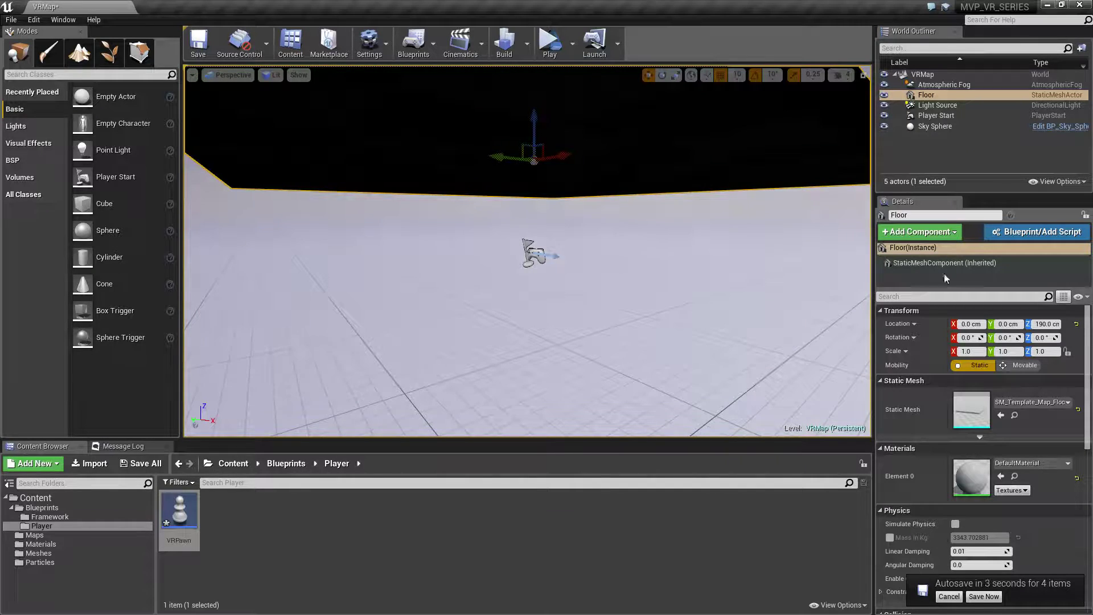
{"action": "left_click", "coordinate": [1045, 324]}
{"action": "type", "text": "200"}
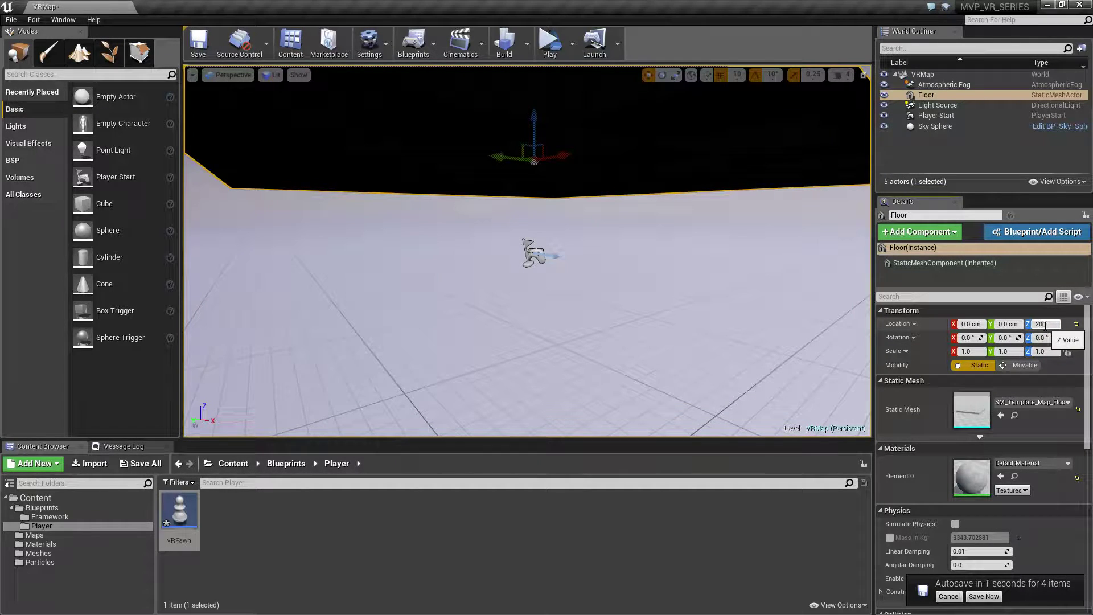
{"action": "key", "text": "Return"}
Step: Set the Player Start's Z location to 200 cm and run the level in VR Preview
{"action": "left_click", "coordinate": [538, 254]}
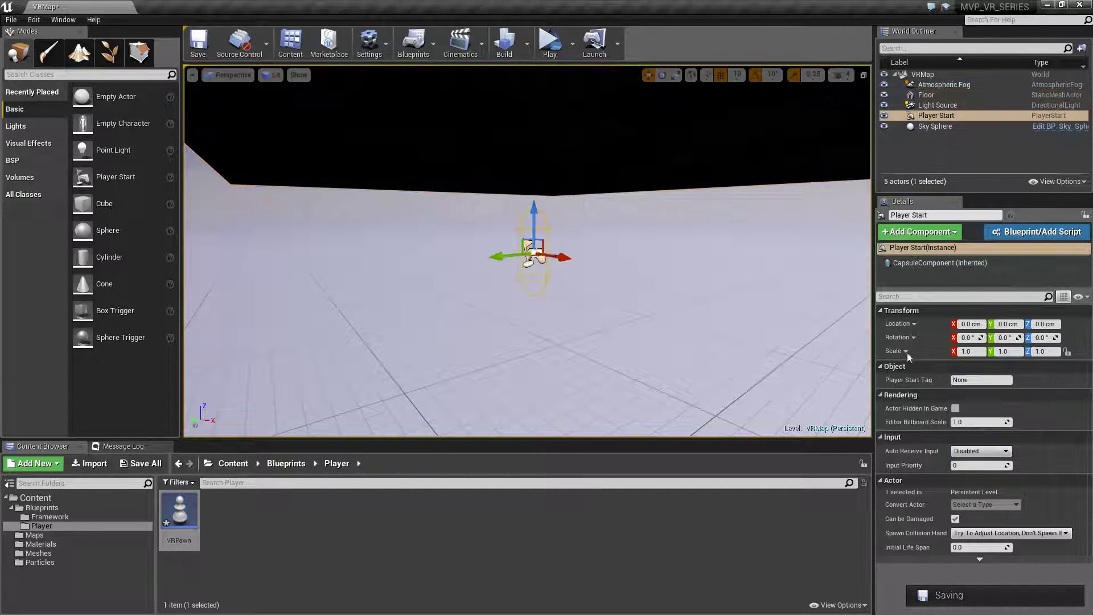
{"action": "left_click", "coordinate": [1044, 324]}
{"action": "type", "text": "2"}
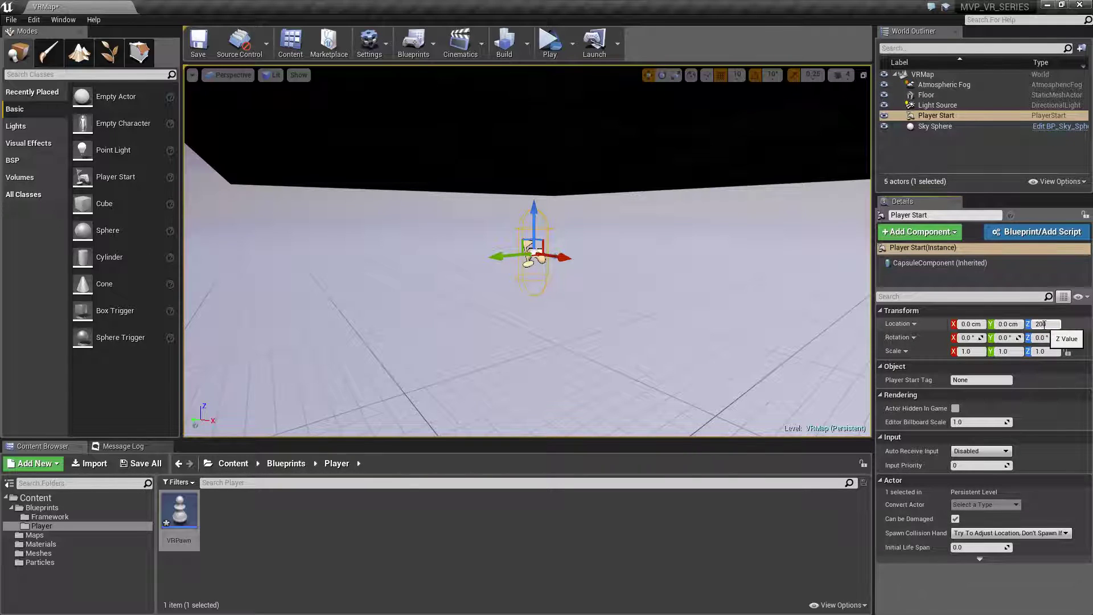
{"action": "type", "text": "00"}
{"action": "key", "text": "Return"}
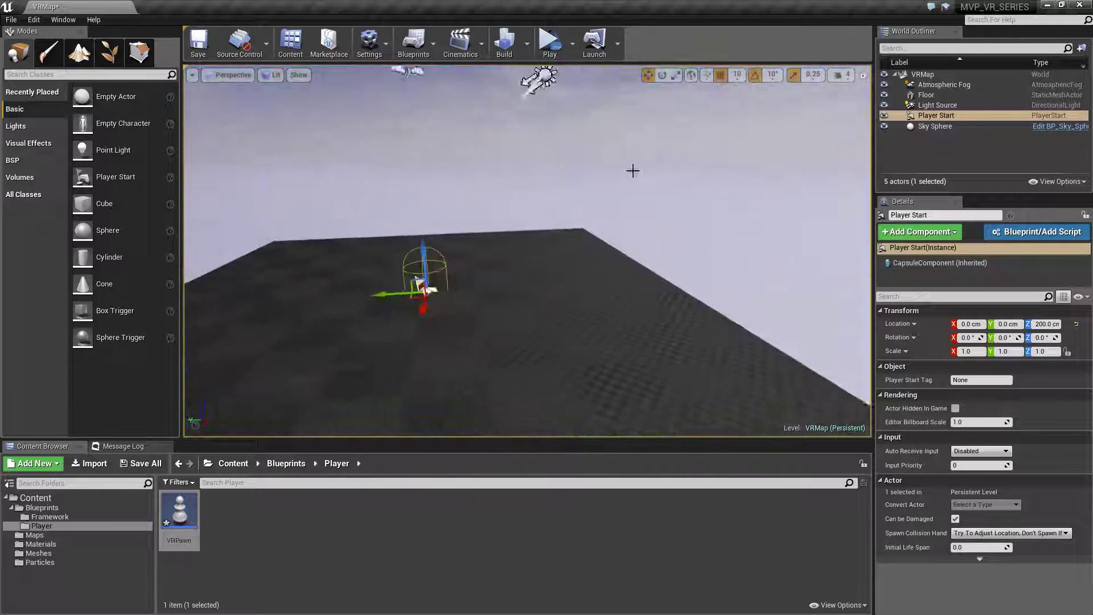
{"action": "left_click", "coordinate": [550, 42]}
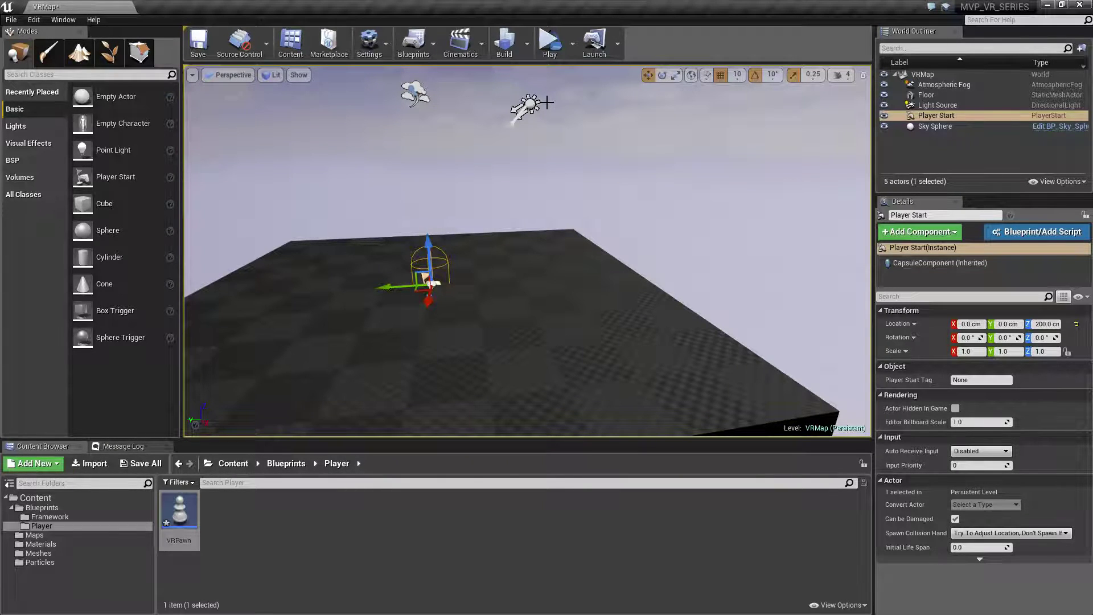
Step: Reset the locations of both the Floor and the Player Start to their default of 0 cm
{"action": "left_click", "coordinate": [572, 267]}
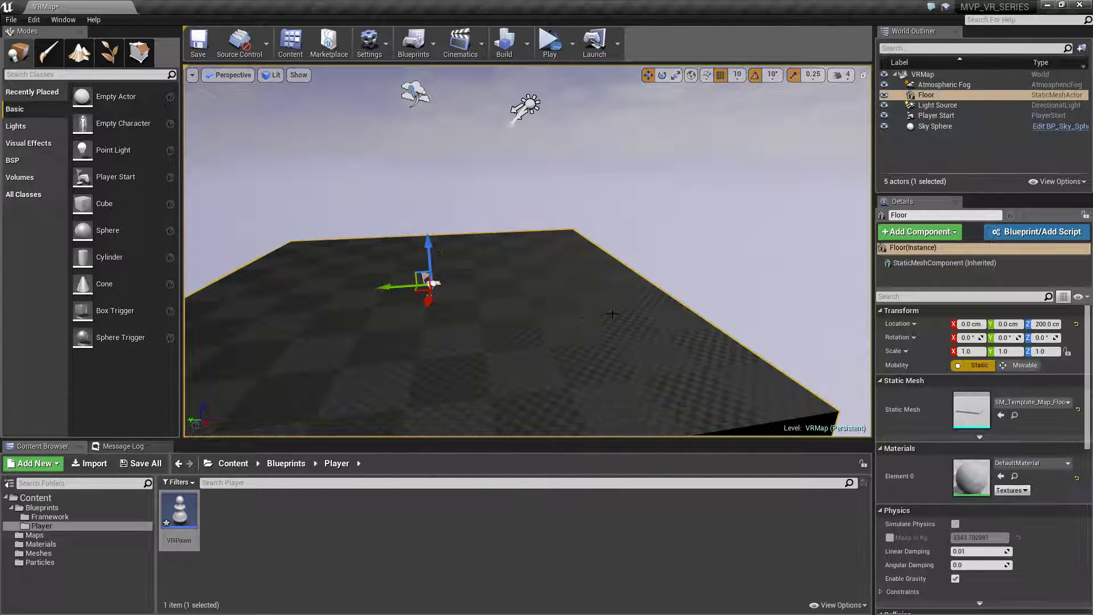
{"action": "left_click", "coordinate": [1076, 323]}
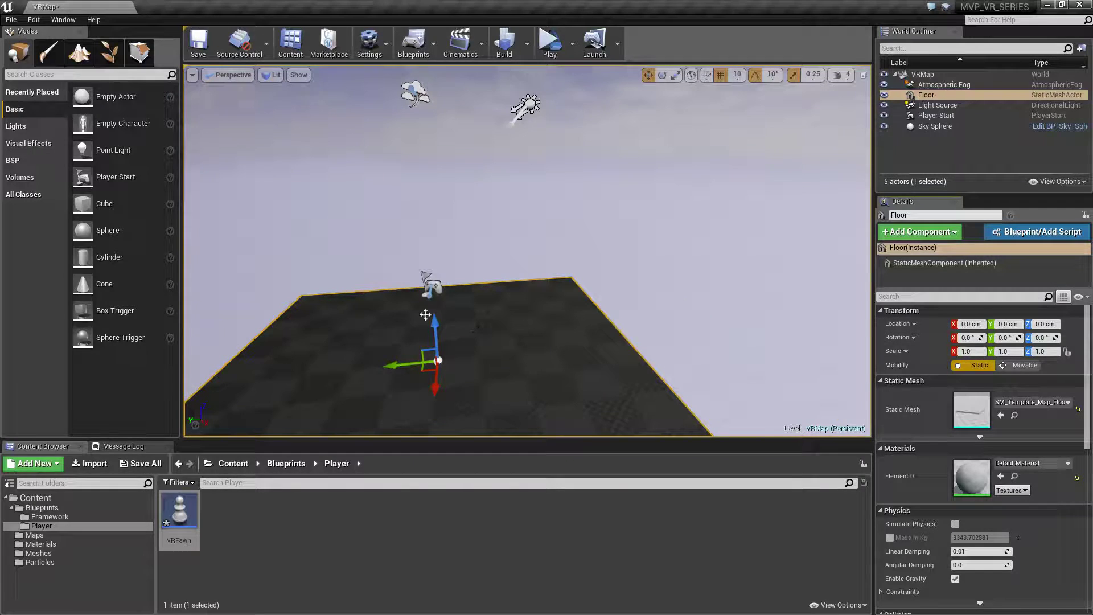
{"action": "left_click", "coordinate": [430, 284]}
{"action": "left_click", "coordinate": [1076, 325]}
{"action": "right_click_drag", "start_coordinate": [739, 308], "coordinate": [645, 296]}
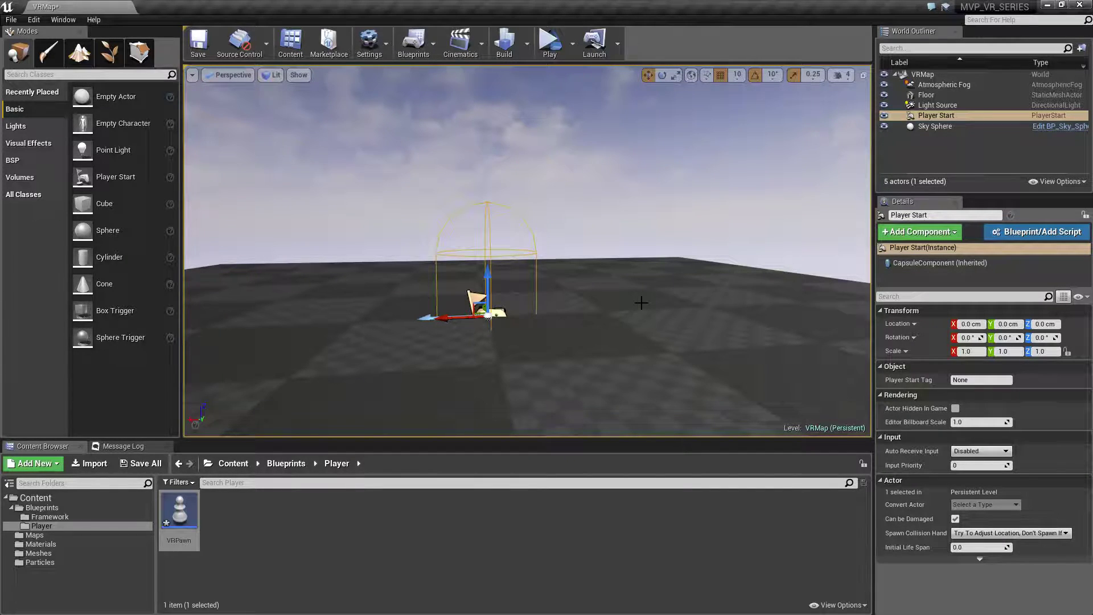
Step: Create a Blueprint class based on Character in the Player folder and name it TestChar
{"action": "right_click", "coordinate": [296, 536]}
{"action": "left_click", "coordinate": [355, 327]}
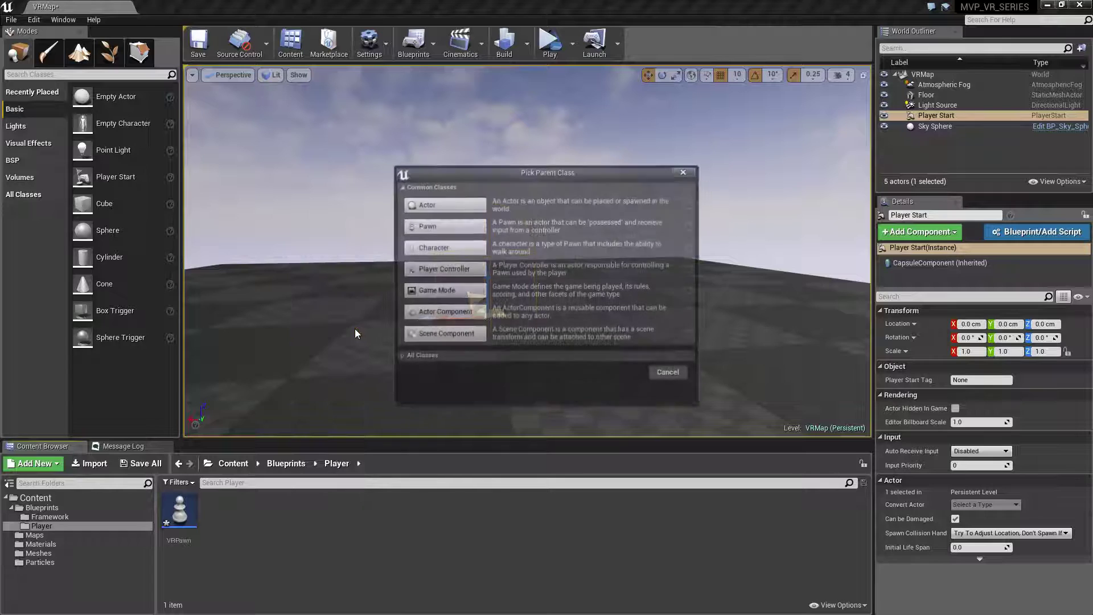
{"action": "left_click", "coordinate": [446, 247]}
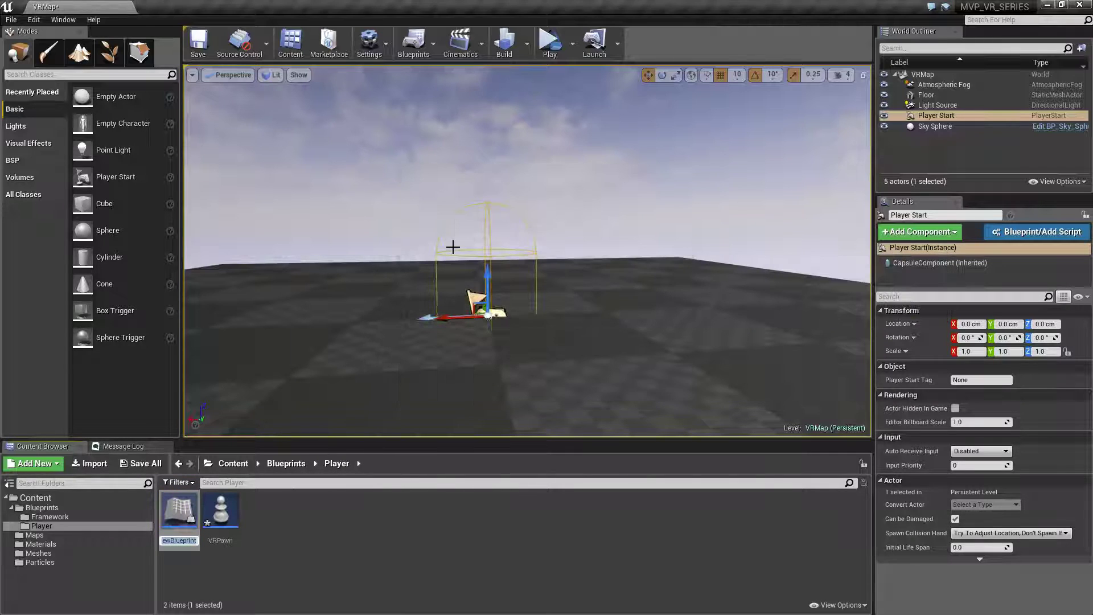
{"action": "type", "text": "TestChar"}
{"action": "key", "text": "Return"}
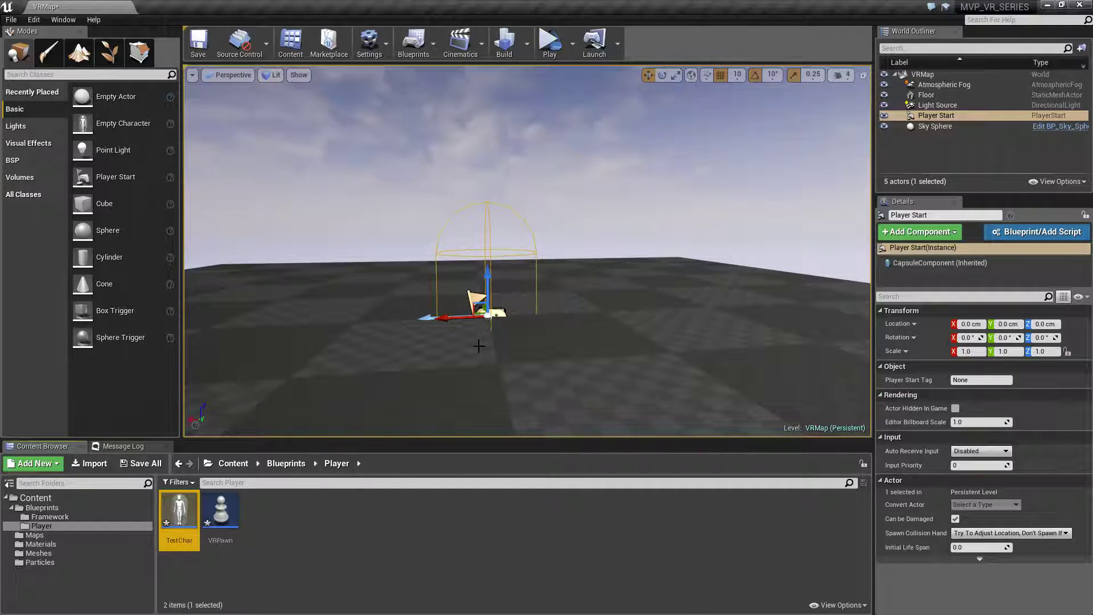
Step: Place TestChar in the level near the Player Start at X -160, Y 0, Z 0 cm, and save the level
{"action": "left_click_drag", "start_coordinate": [184, 499], "coordinate": [673, 279]}
{"action": "right_click_drag", "start_coordinate": [673, 280], "coordinate": [673, 279]}
{"action": "left_click_drag", "start_coordinate": [535, 198], "coordinate": [536, 321]}
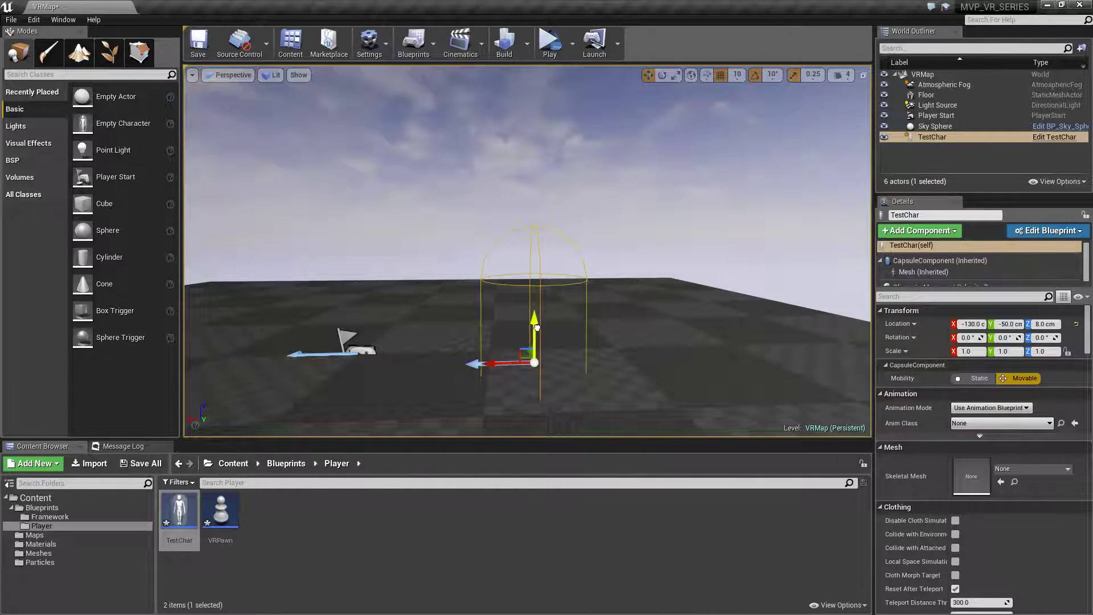
{"action": "left_click", "coordinate": [1077, 327]}
{"action": "left_click_drag", "start_coordinate": [315, 355], "coordinate": [523, 350]}
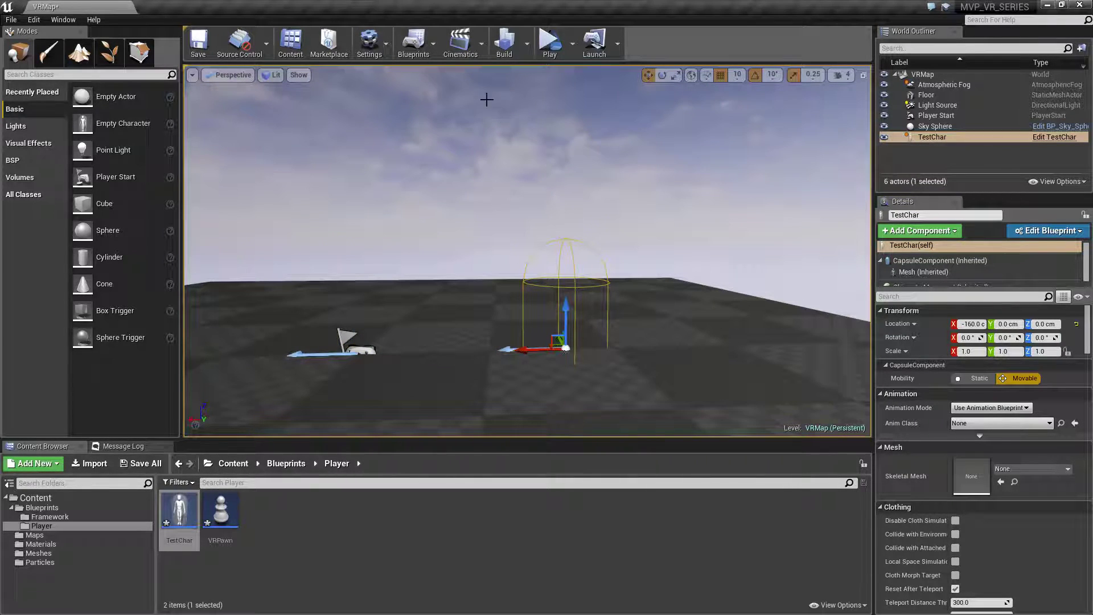
{"action": "left_click", "coordinate": [198, 43]}
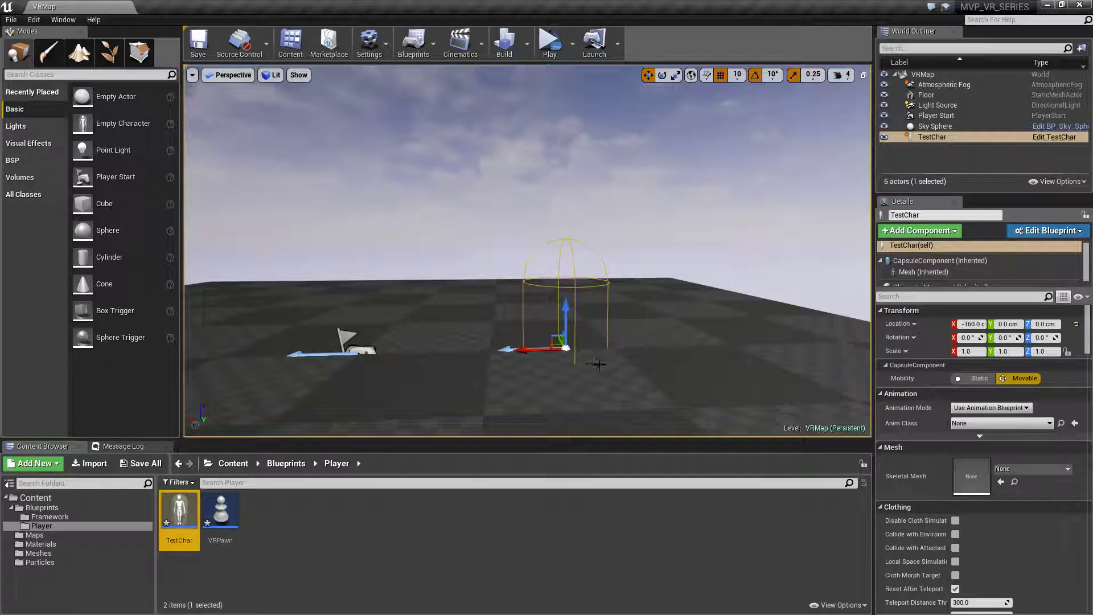
Step: Raise TestChar to a Z location of about 88.17 cm, and delete it from the level
{"action": "left_click", "coordinate": [564, 313]}
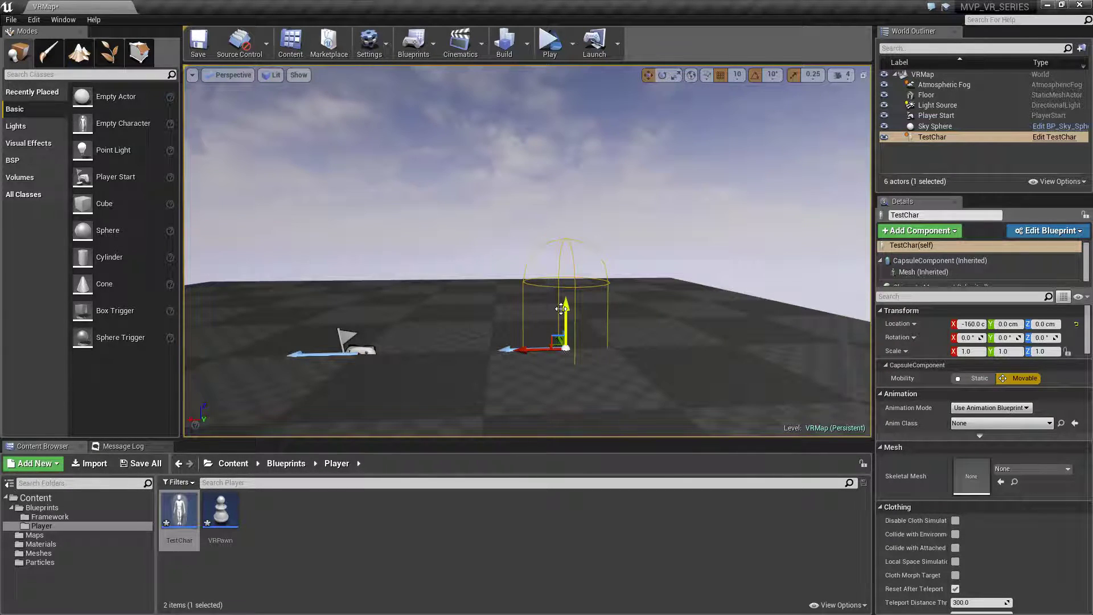
{"action": "left_click_drag", "start_coordinate": [561, 309], "coordinate": [561, 169]}
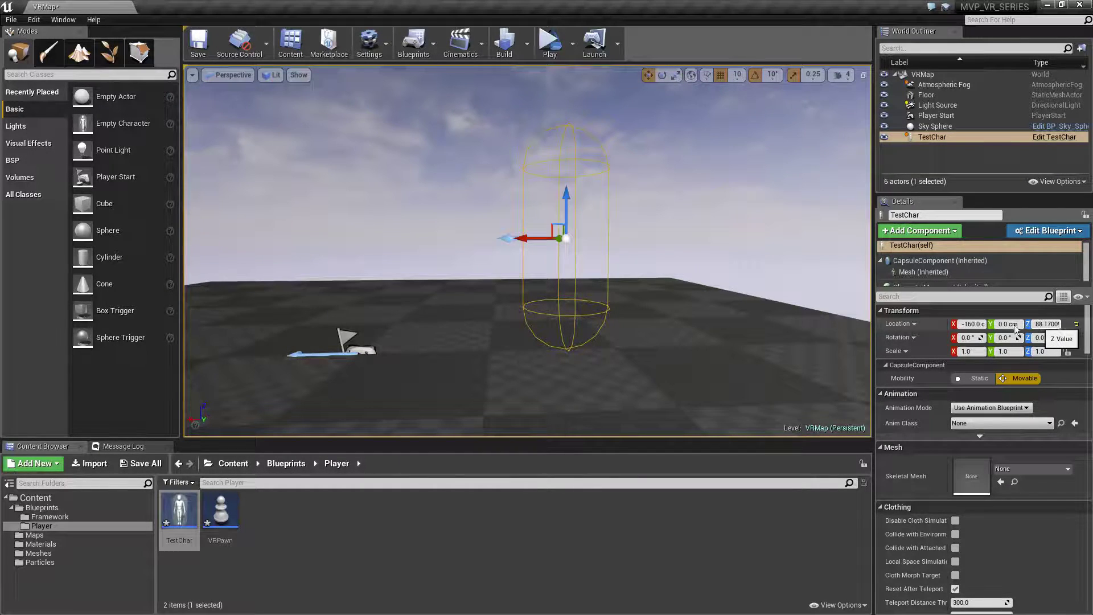
{"action": "left_click", "coordinate": [591, 233]}
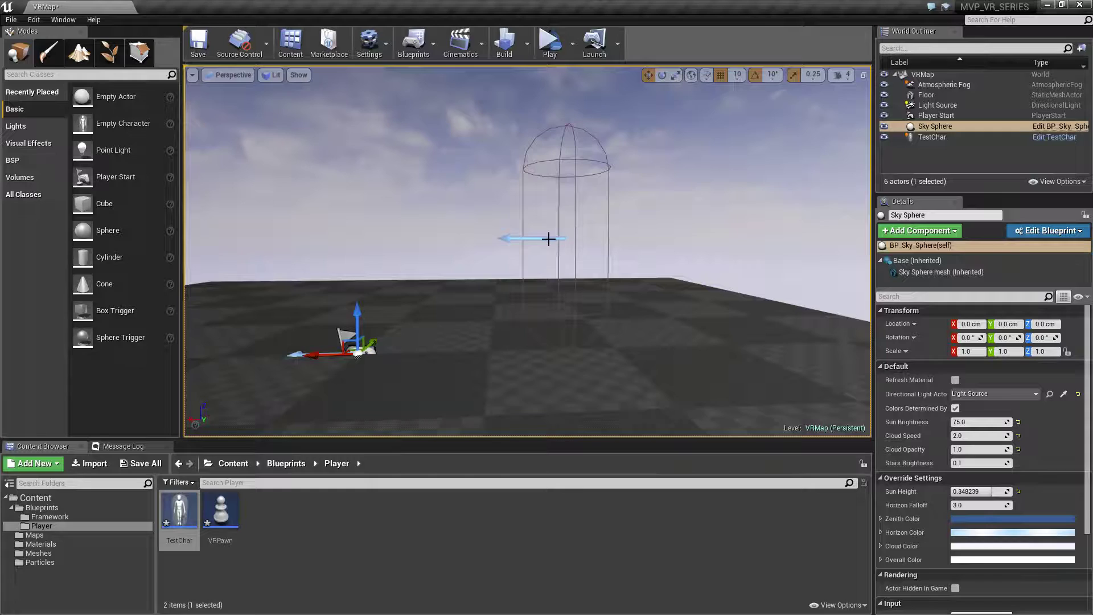
{"action": "left_click", "coordinate": [548, 239]}
{"action": "key", "text": "Delete"}
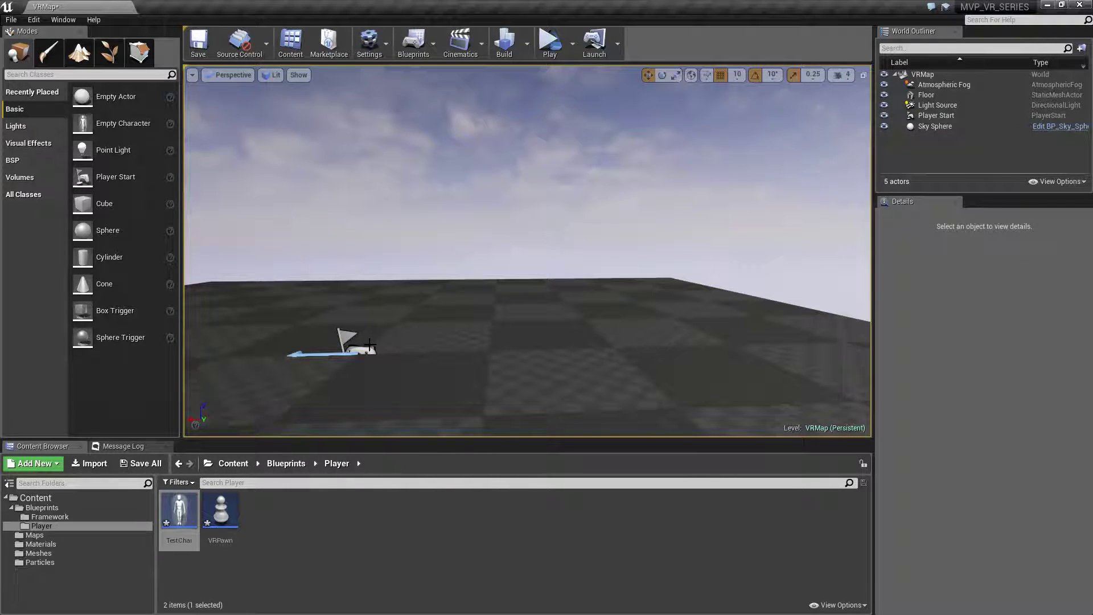
Step: Try raising the Floor to a Z location of 20 cm, and reset its location to the default
{"action": "left_click", "coordinate": [359, 349]}
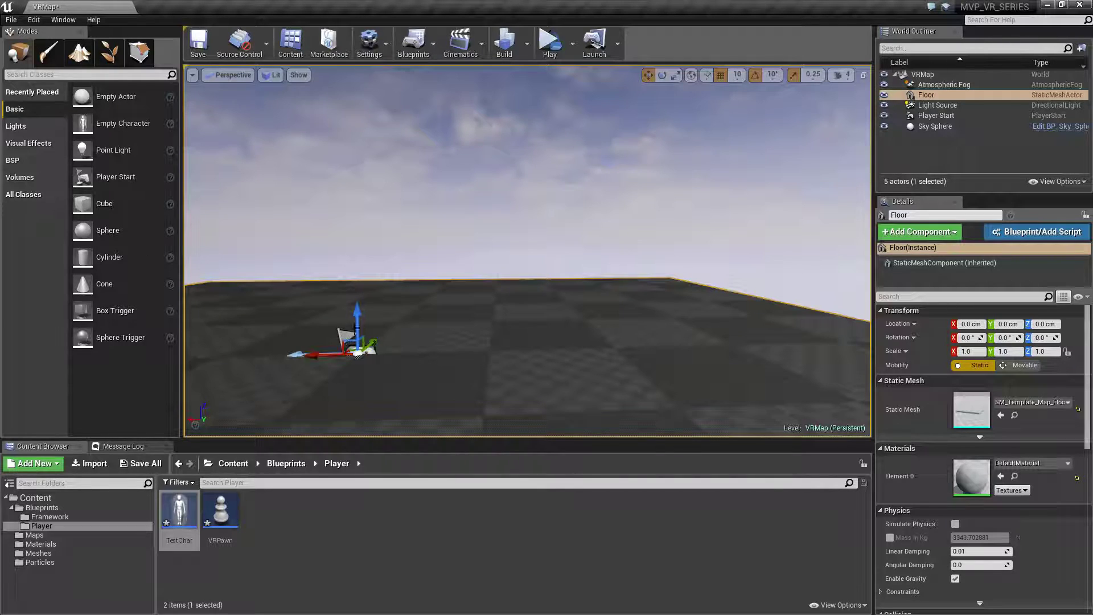
{"action": "left_click_drag", "start_coordinate": [358, 319], "coordinate": [420, 279]}
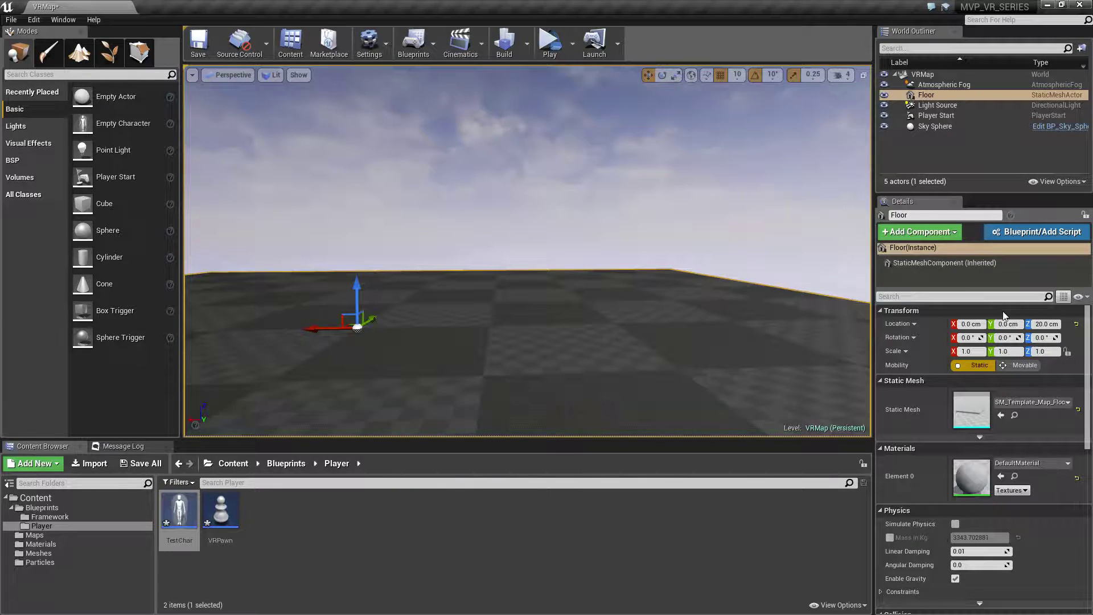
{"action": "left_click", "coordinate": [1076, 323]}
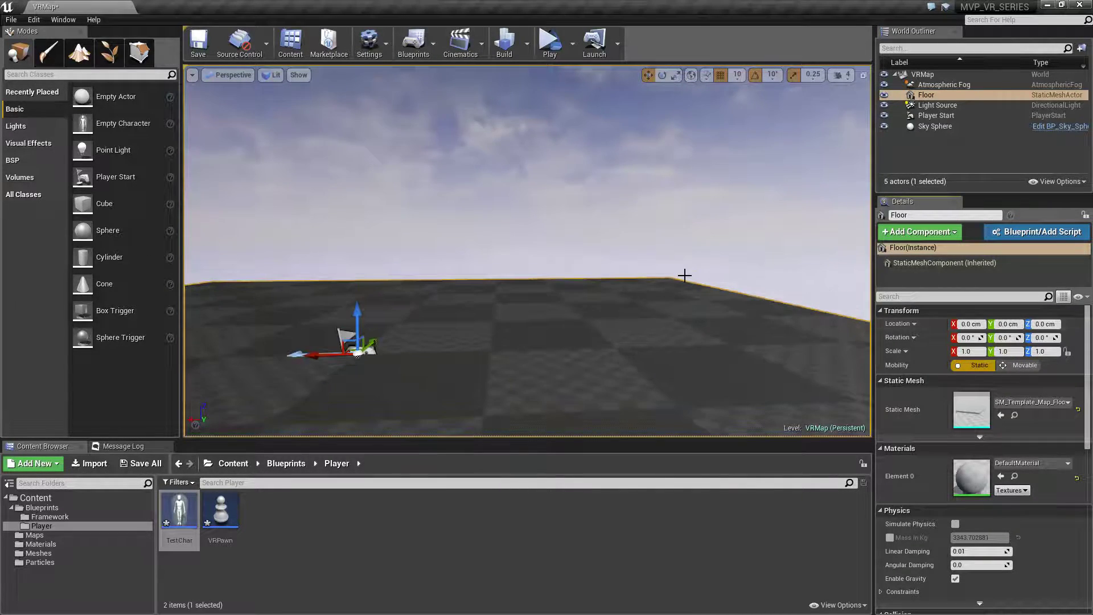
Step: Force delete the TestChar blueprint asset from the Player folder
{"action": "left_click", "coordinate": [296, 530]}
{"action": "left_click", "coordinate": [180, 509]}
{"action": "key", "text": "Delete"}
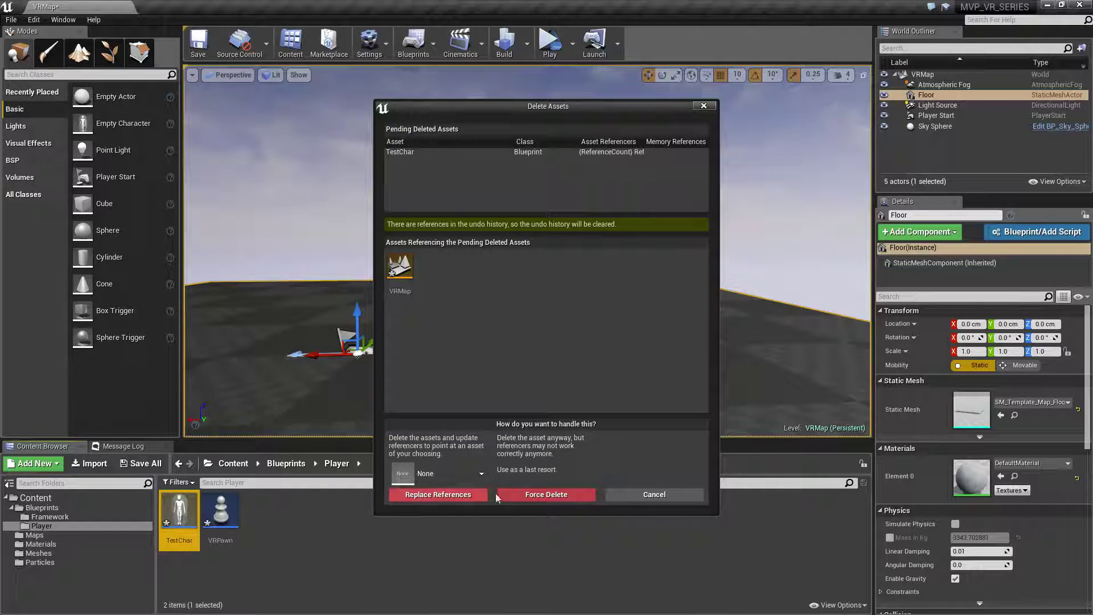
{"action": "left_click", "coordinate": [546, 494]}
Step: Examine the VRPawn blueprint's class defaults, and run the level in VR Preview
{"action": "double_click", "coordinate": [183, 512]}
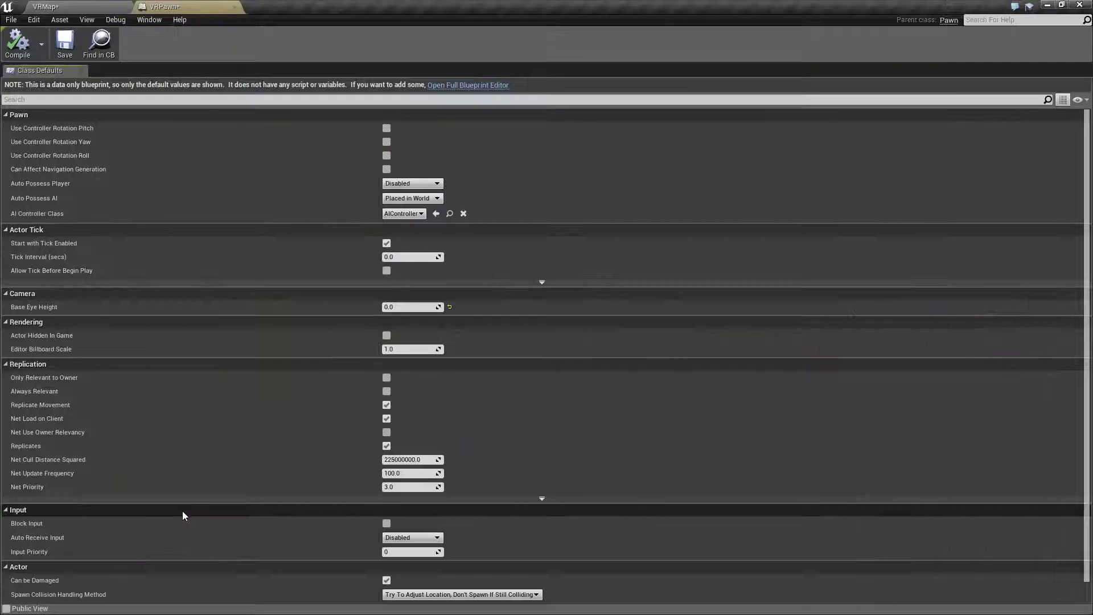
{"action": "left_click", "coordinate": [46, 6]}
{"action": "left_click", "coordinate": [549, 41]}
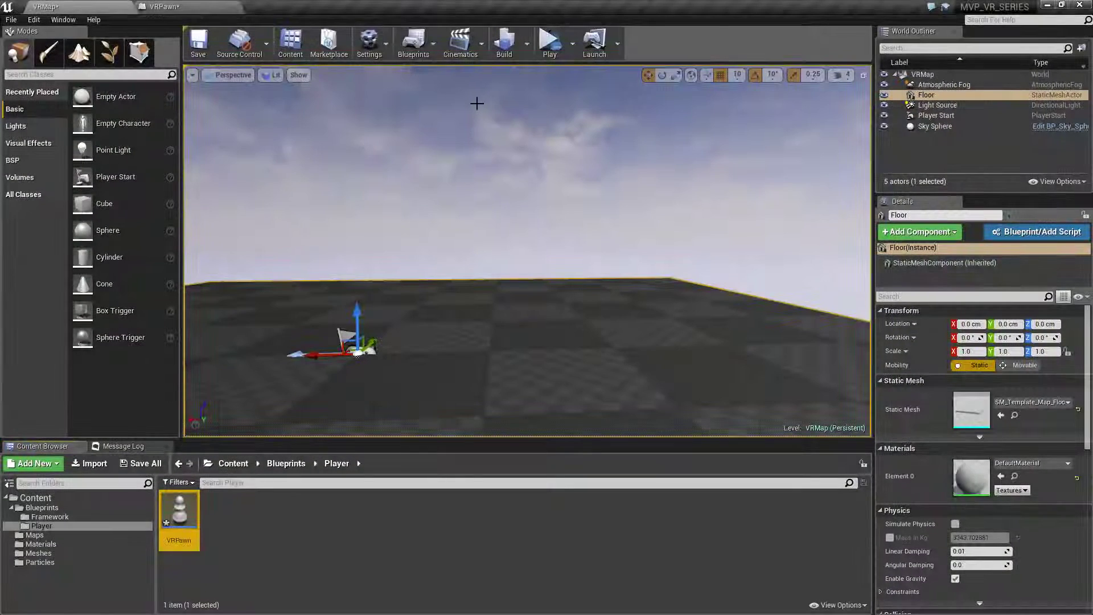
Step: Reset VRPawn's Base Eye Height to its default value, and compile and save the blueprint
{"action": "double_click", "coordinate": [180, 509]}
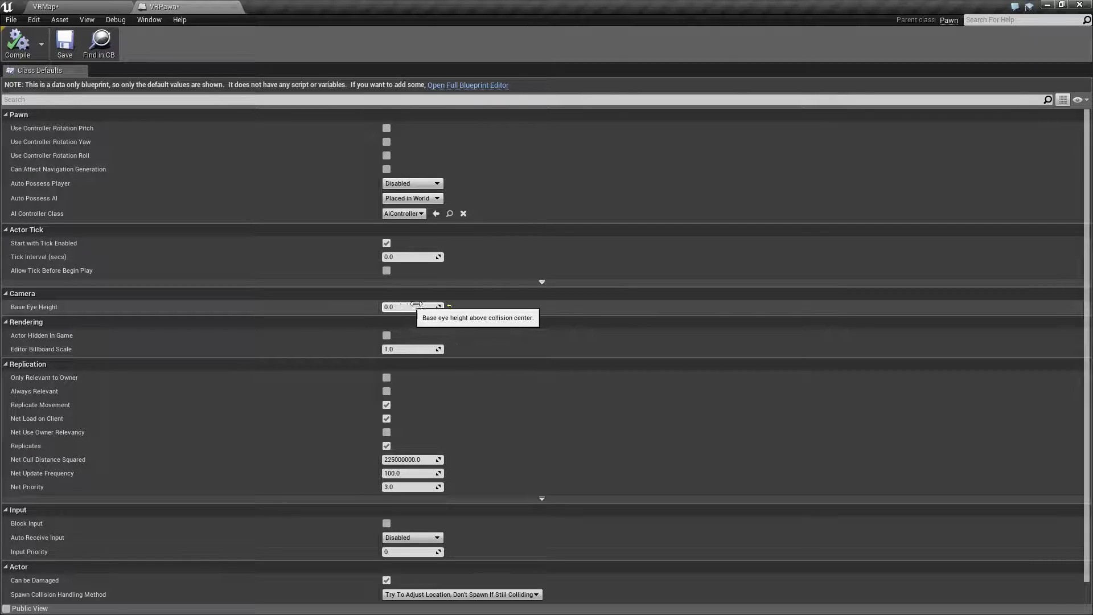
{"action": "left_click", "coordinate": [449, 307]}
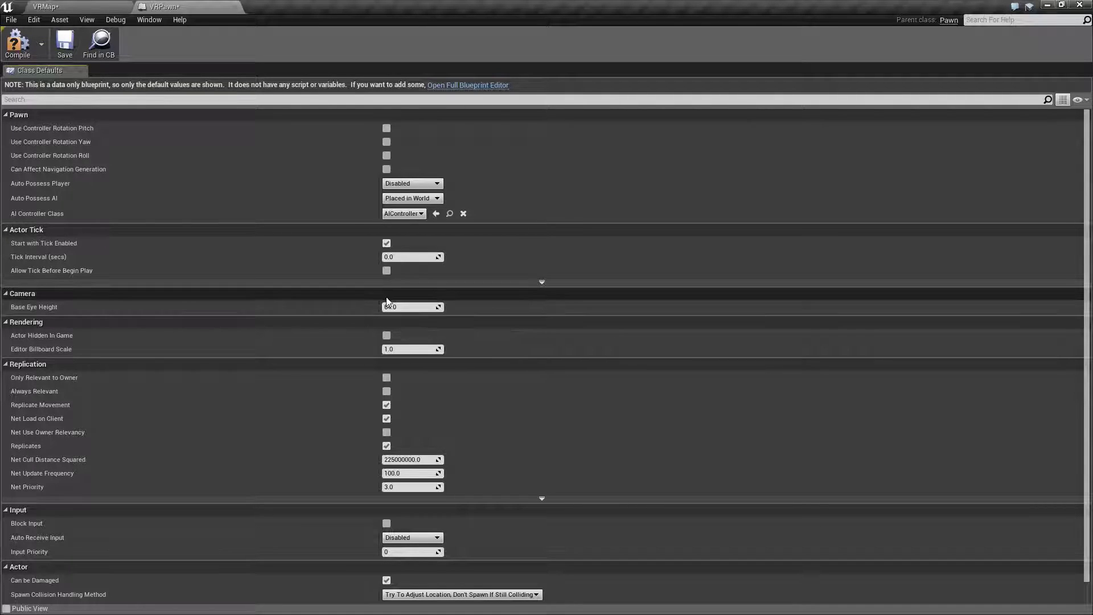
{"action": "left_click", "coordinate": [17, 43]}
{"action": "left_click", "coordinate": [64, 42]}
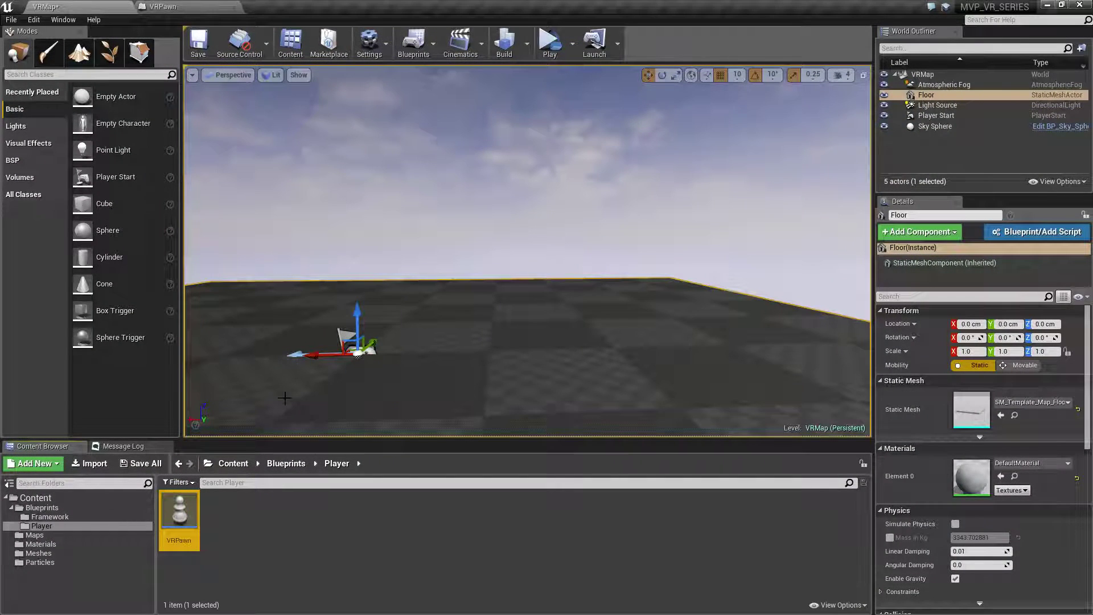
Step: Open VRPawn for editing again and set its camera Base Eye Height to 0
{"action": "right_click", "coordinate": [174, 495]}
{"action": "left_click", "coordinate": [216, 438]}
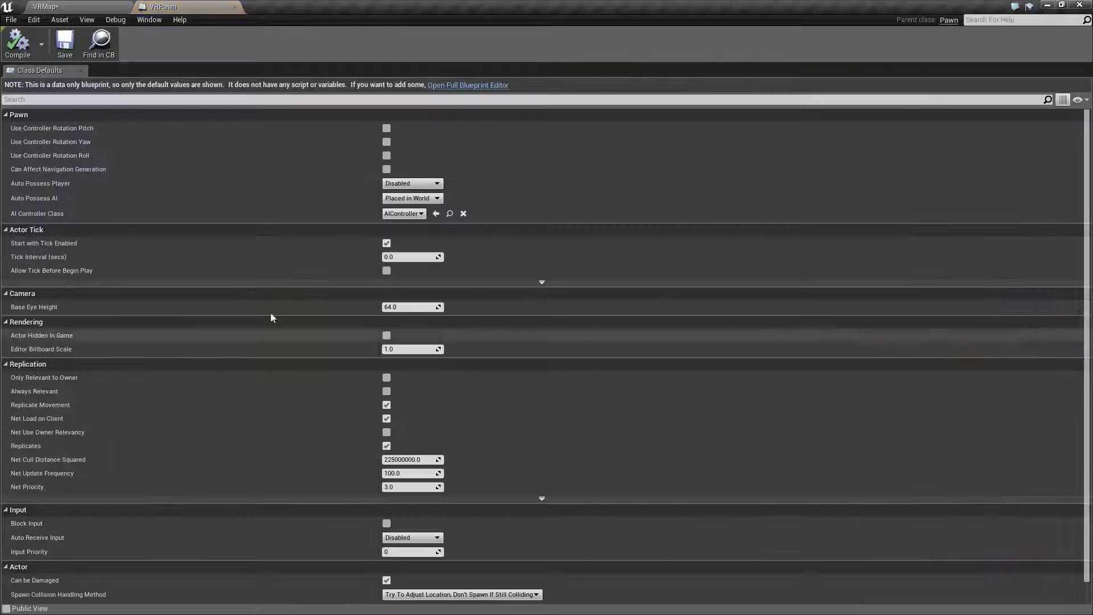
{"action": "left_click", "coordinate": [416, 306]}
{"action": "type", "text": "0"}
{"action": "key", "text": "Return"}
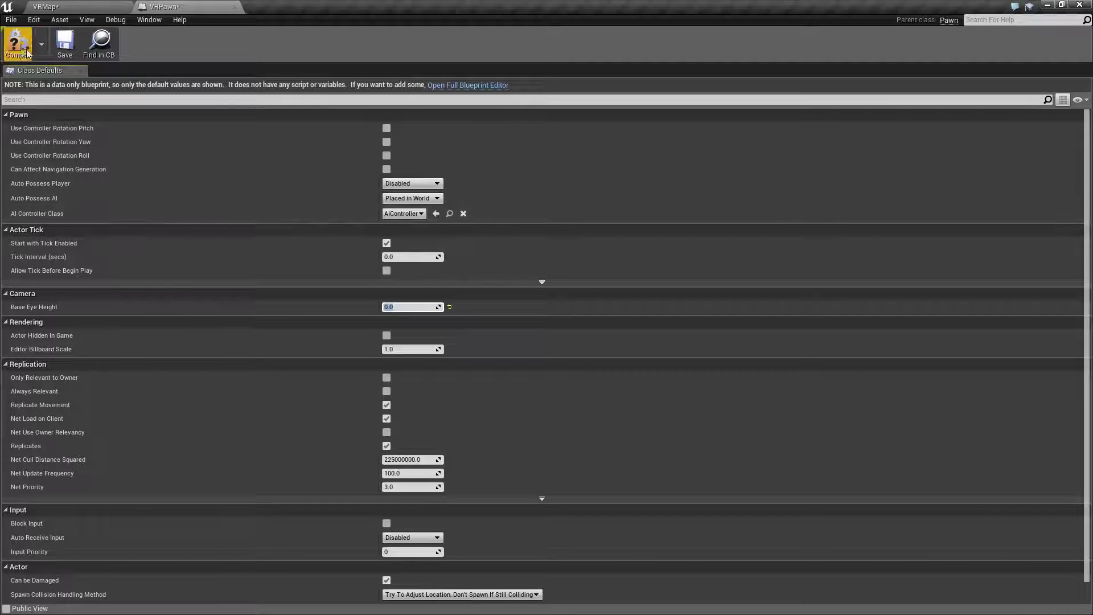
Step: Test the level in VR Preview, end the preview, and save the VRPawn blueprint
{"action": "left_click", "coordinate": [46, 6]}
{"action": "left_click", "coordinate": [549, 43]}
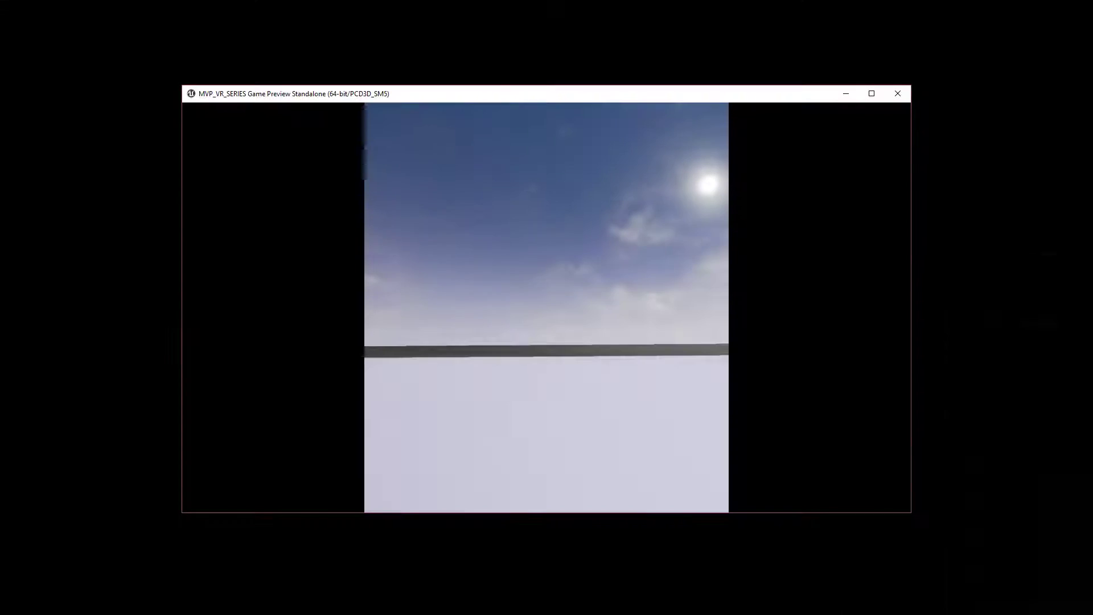
{"action": "key", "text": "Escape"}
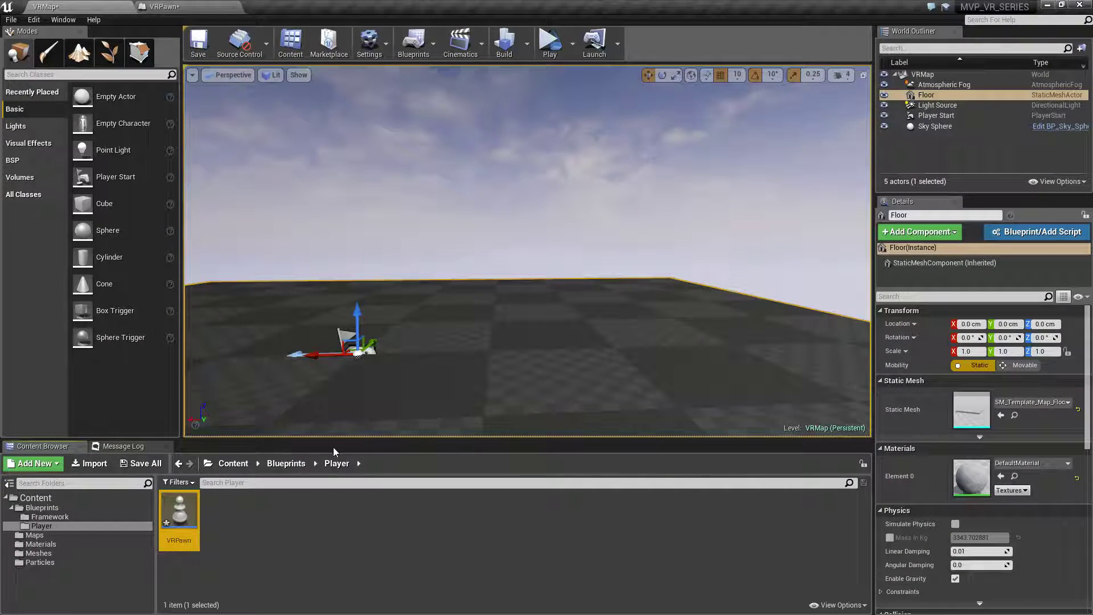
{"action": "double_click", "coordinate": [180, 512]}
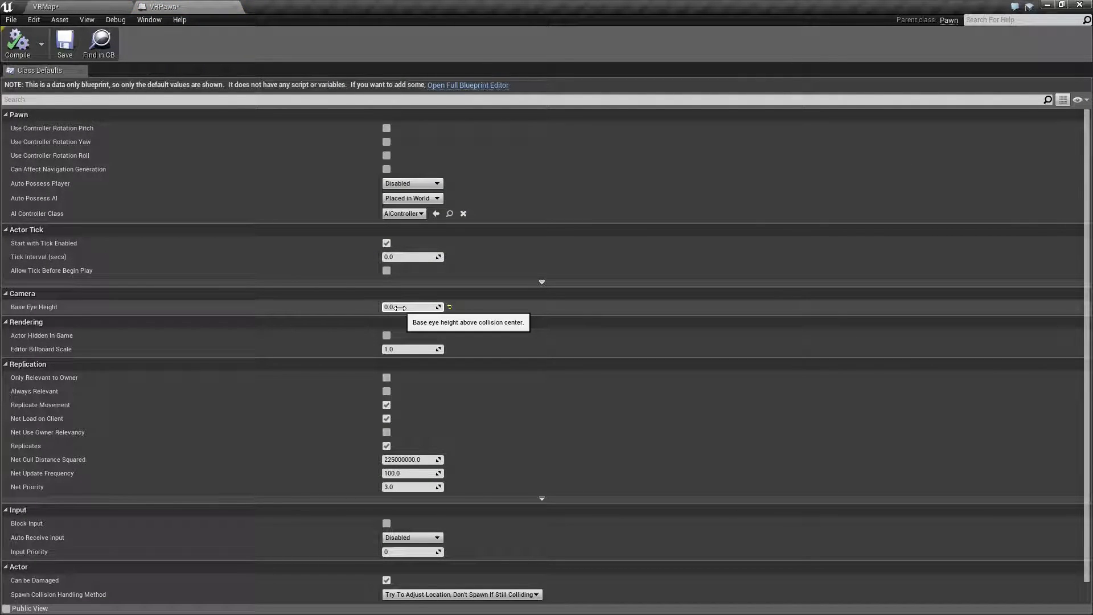
{"action": "left_click", "coordinate": [64, 42]}
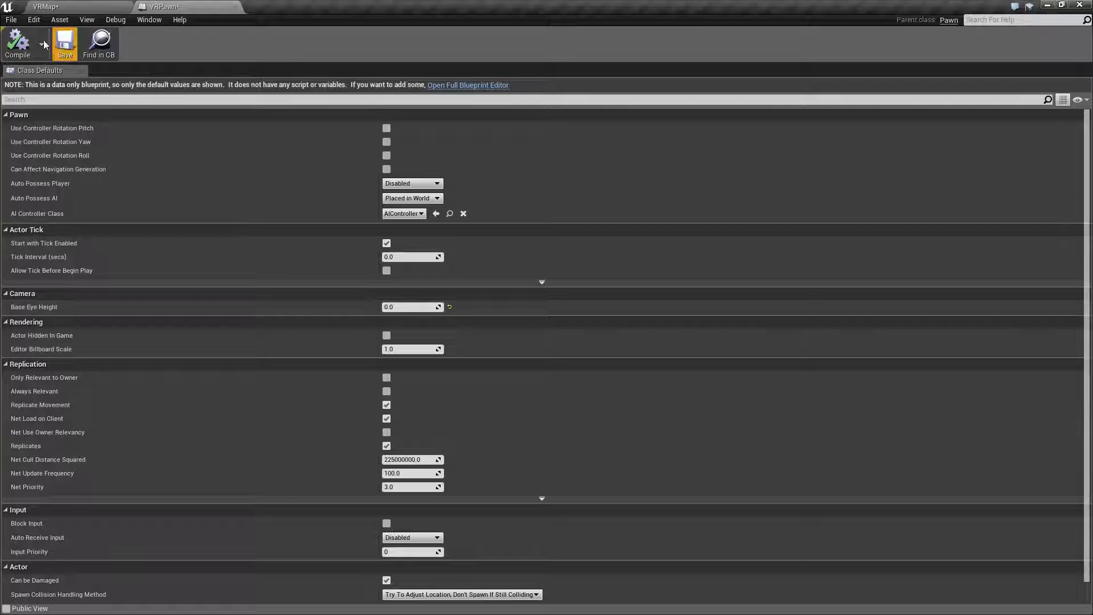
Step: Open VRPawn in the full Blueprint editor and show its component viewport
{"action": "left_click", "coordinate": [67, 7]}
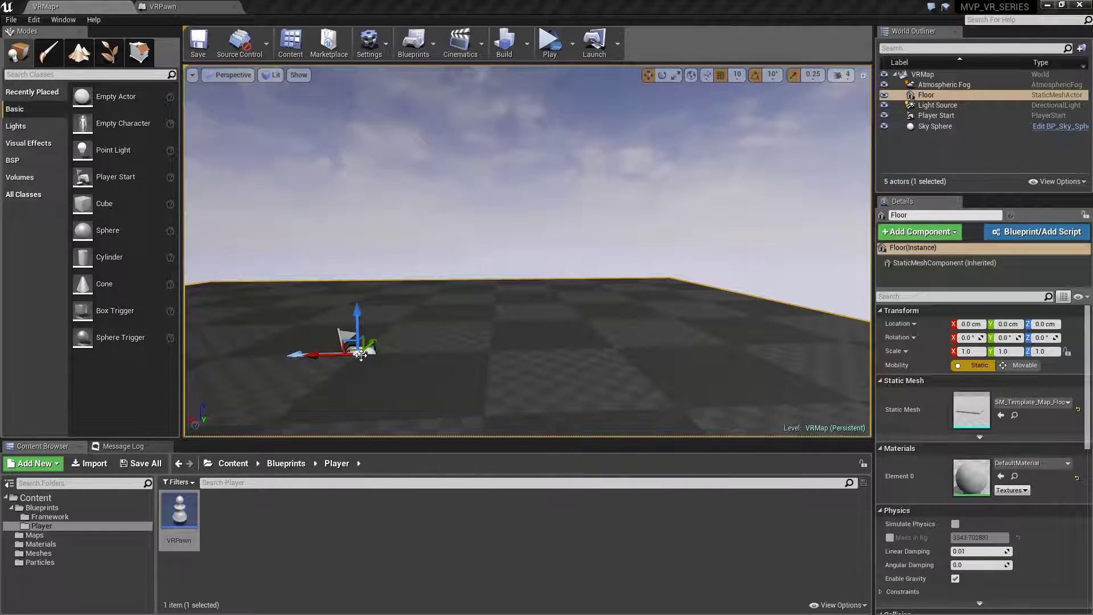
{"action": "double_click", "coordinate": [179, 515]}
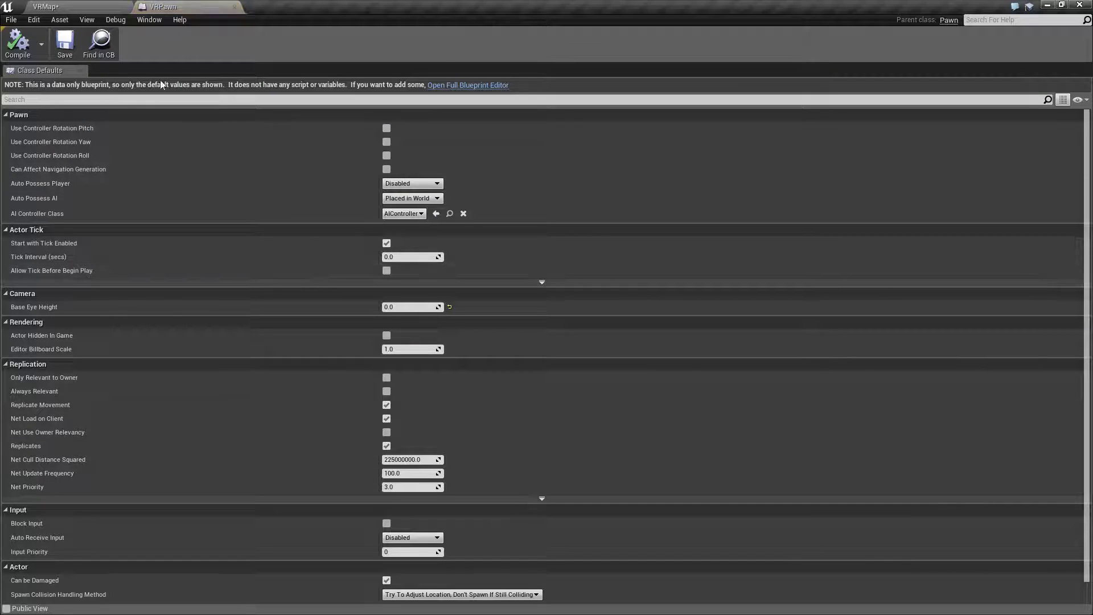
{"action": "left_click", "coordinate": [467, 85]}
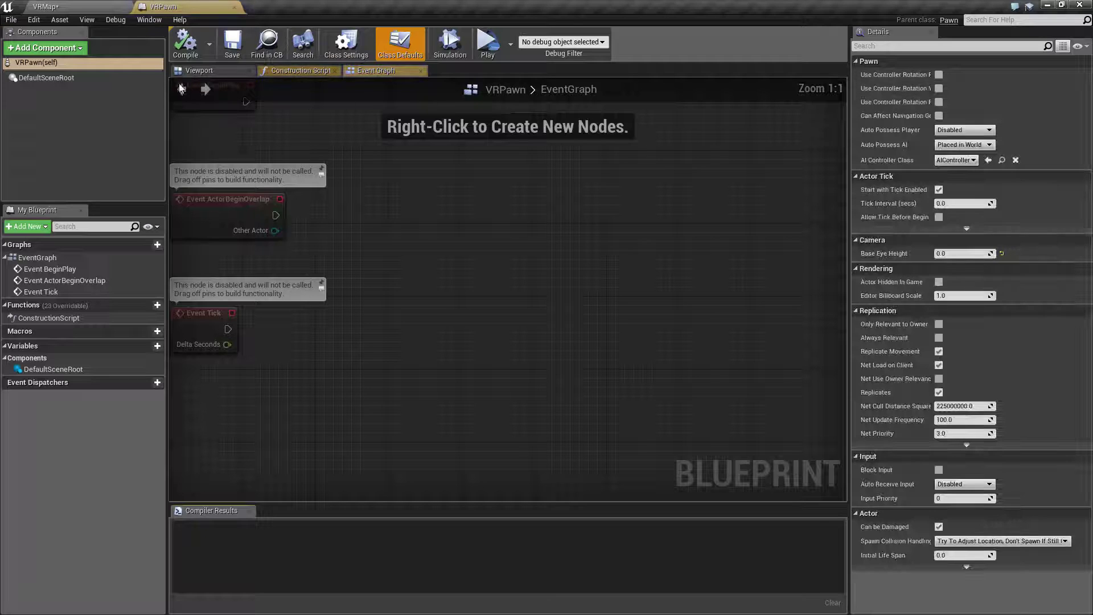
{"action": "left_click", "coordinate": [198, 70]}
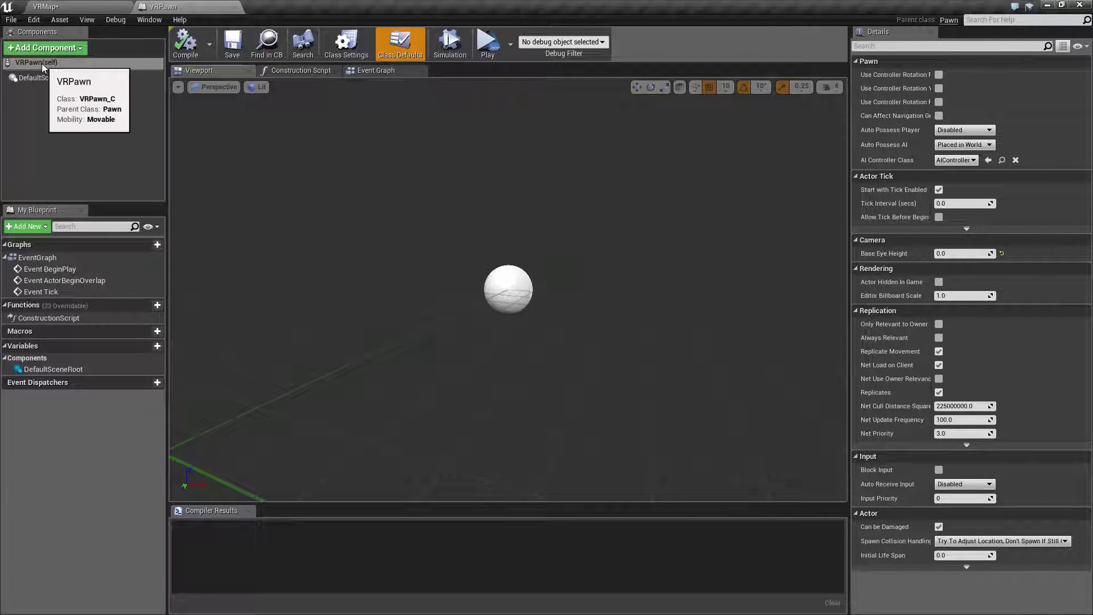
{"action": "left_click", "coordinate": [43, 80]}
{"action": "left_click", "coordinate": [55, 106]}
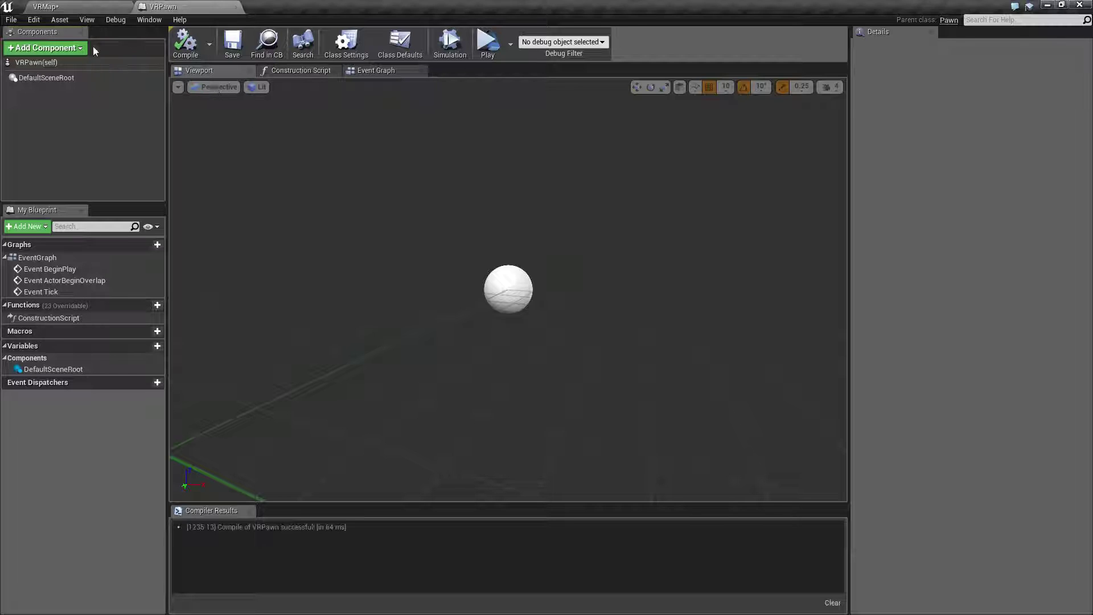
Step: Add a Camera component under VRPawn's DefaultSceneRoot
{"action": "left_click", "coordinate": [36, 50]}
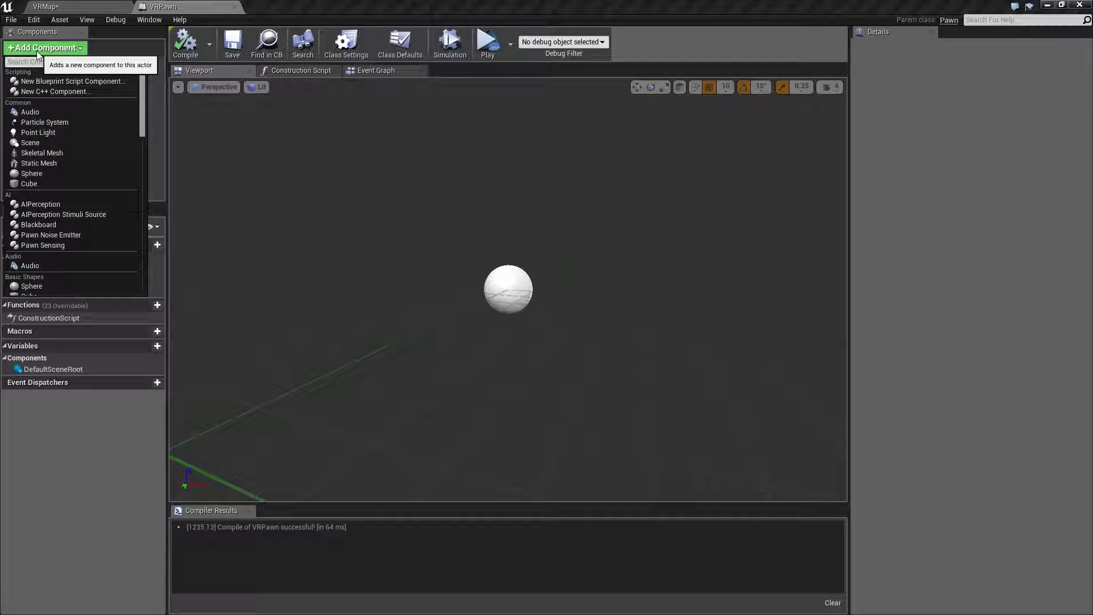
{"action": "type", "text": "camera"}
{"action": "key", "text": "Escape"}
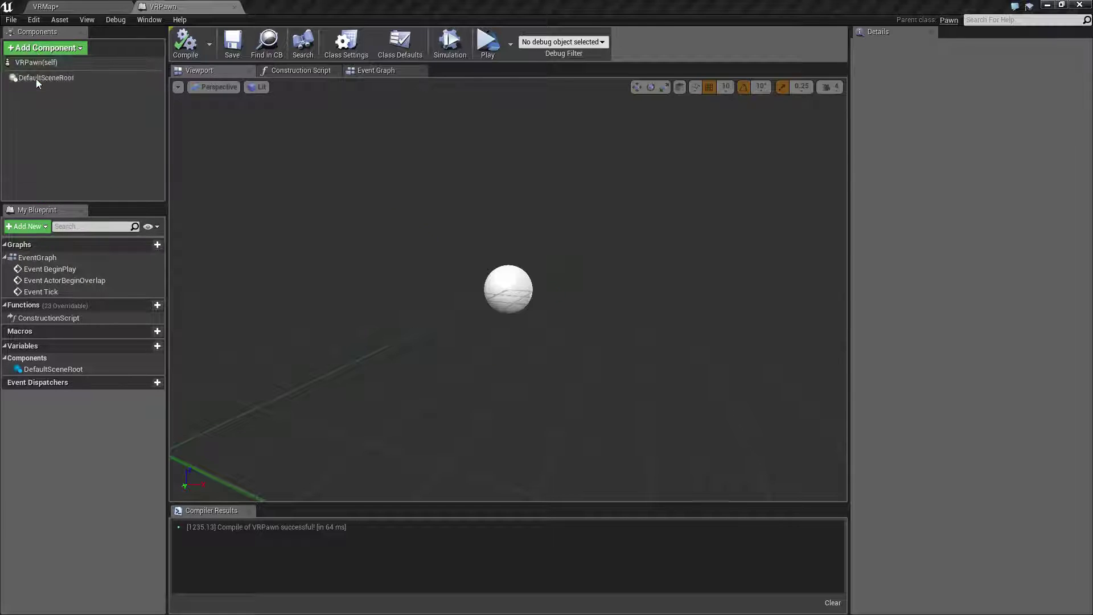
{"action": "left_click", "coordinate": [98, 154]}
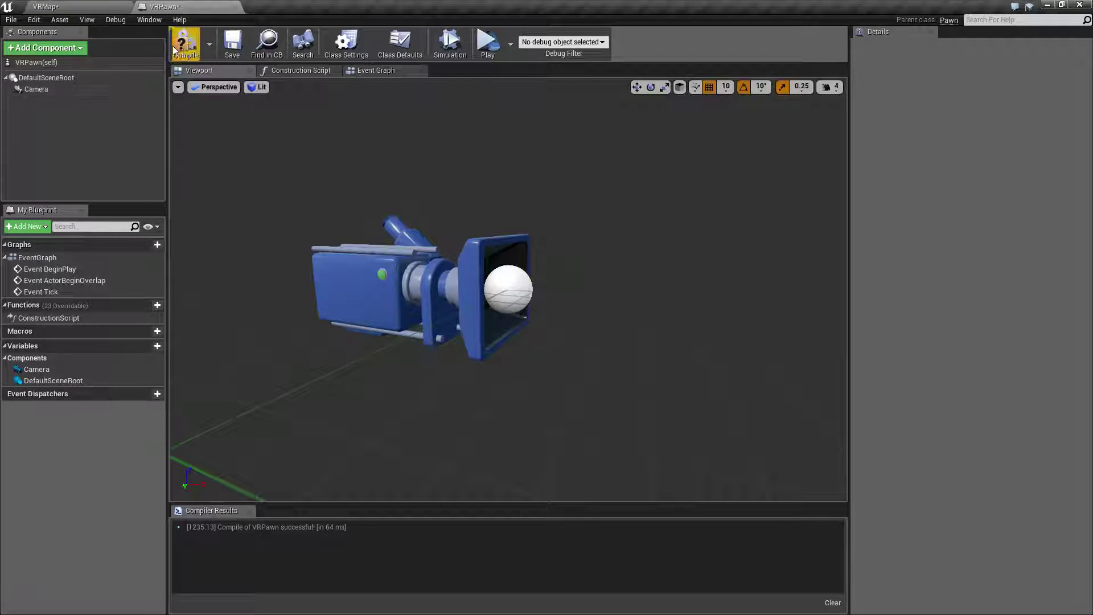
Step: Run the VRMap level in preview, end it, and return to the VRPawn blueprint
{"action": "left_click", "coordinate": [85, 7]}
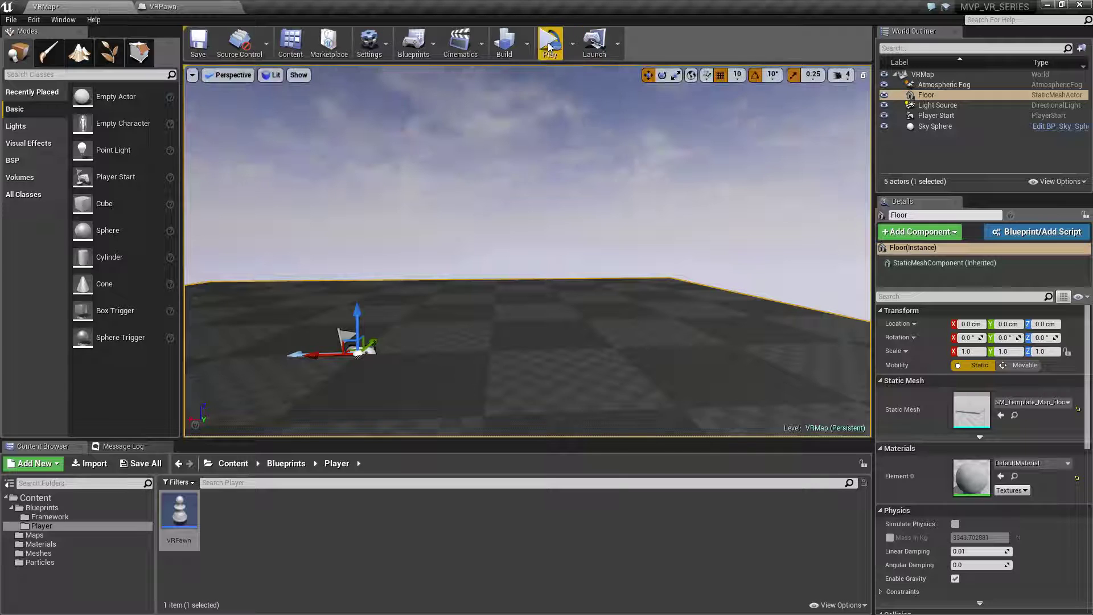
{"action": "left_click", "coordinate": [550, 46]}
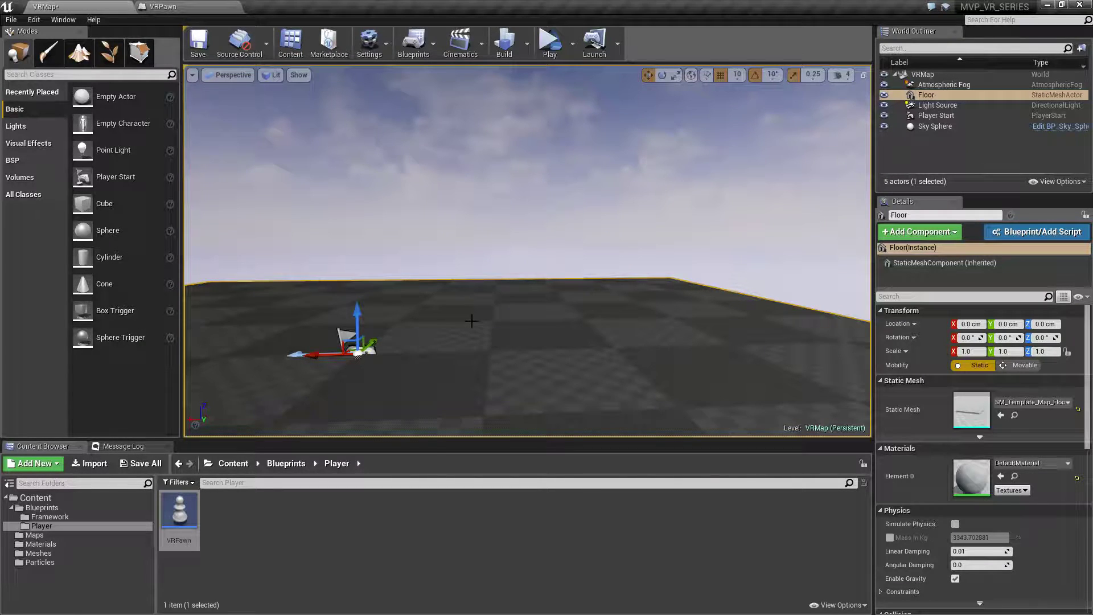
{"action": "left_click", "coordinate": [163, 6]}
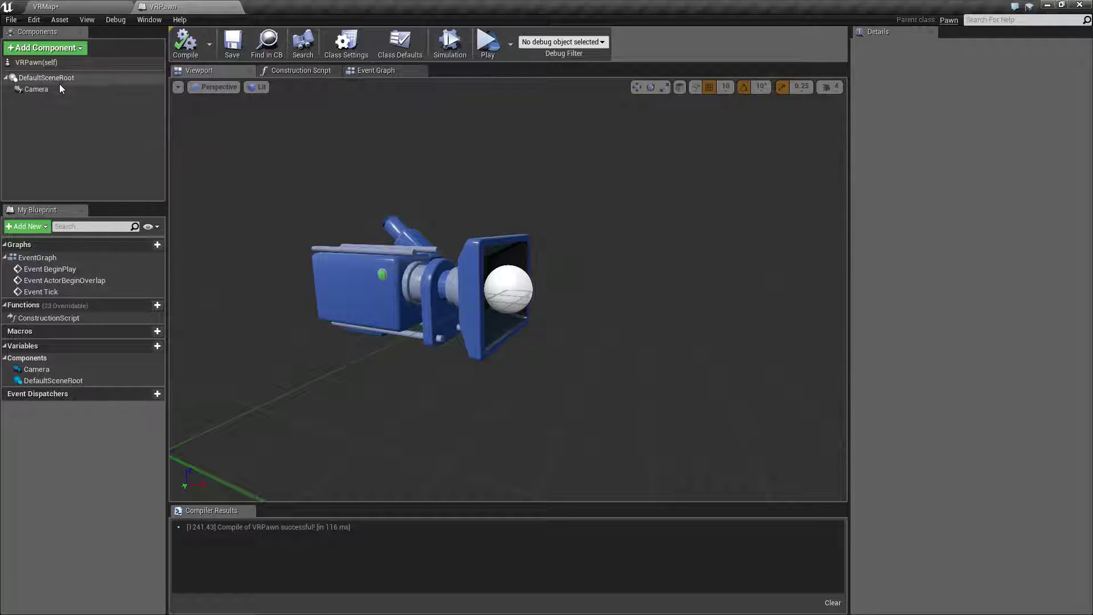
Step: Compare the class defaults with the Camera component's settings, and set VRPawn's Base Eye Height to 64
{"action": "left_click", "coordinate": [47, 64]}
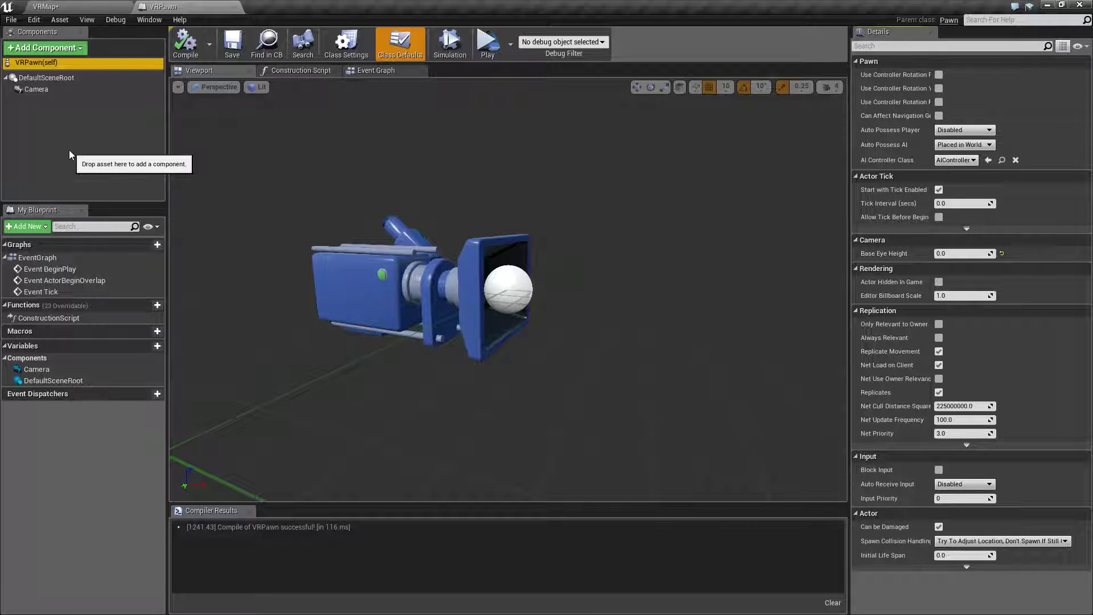
{"action": "left_click", "coordinate": [49, 91]}
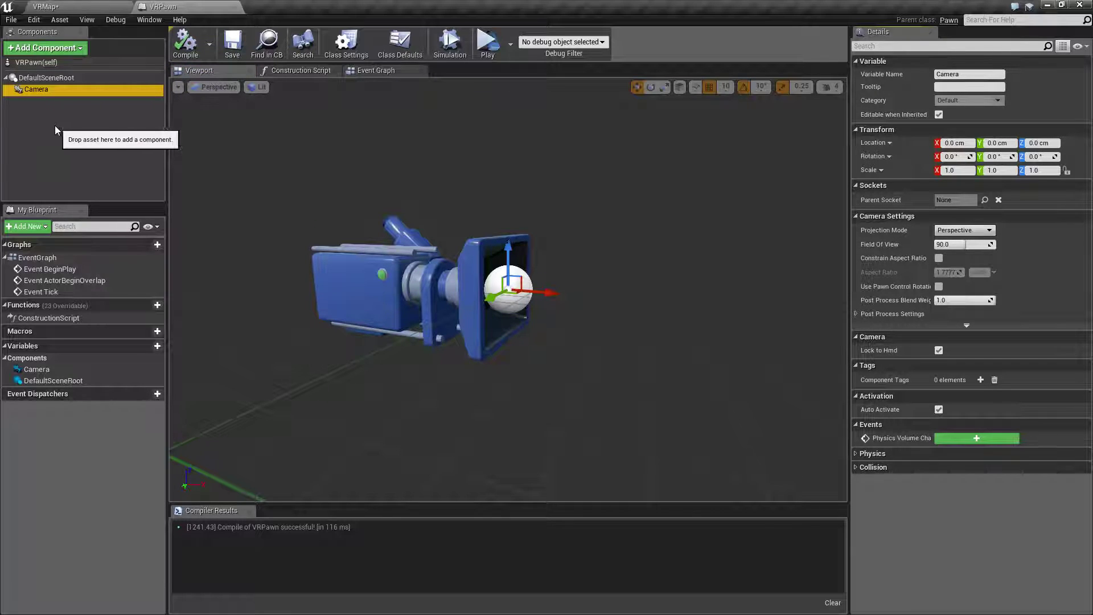
{"action": "left_click", "coordinate": [53, 61]}
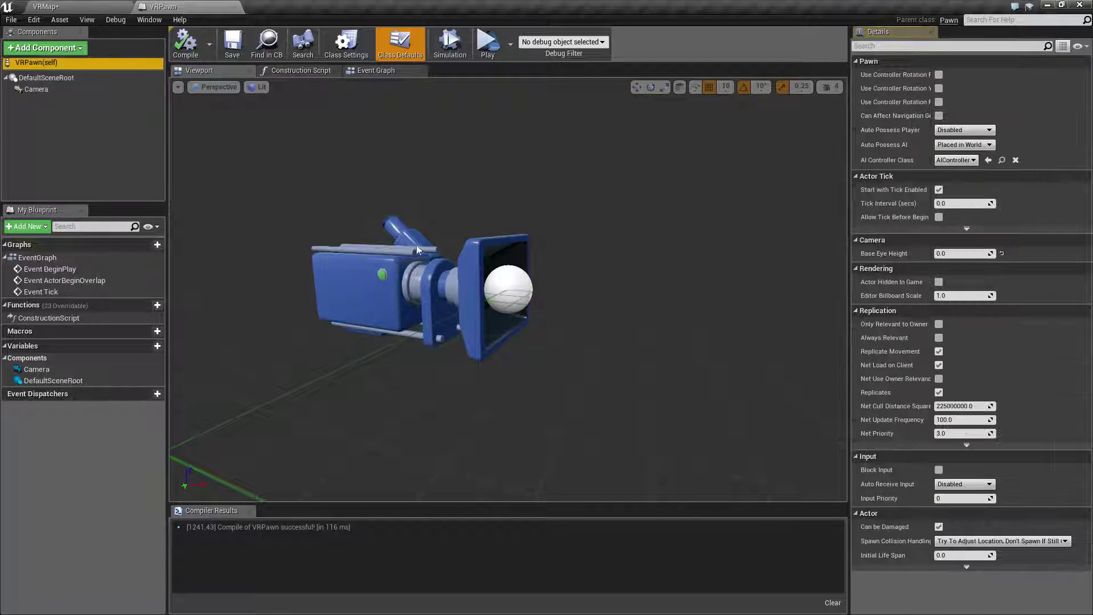
{"action": "left_click", "coordinate": [952, 253]}
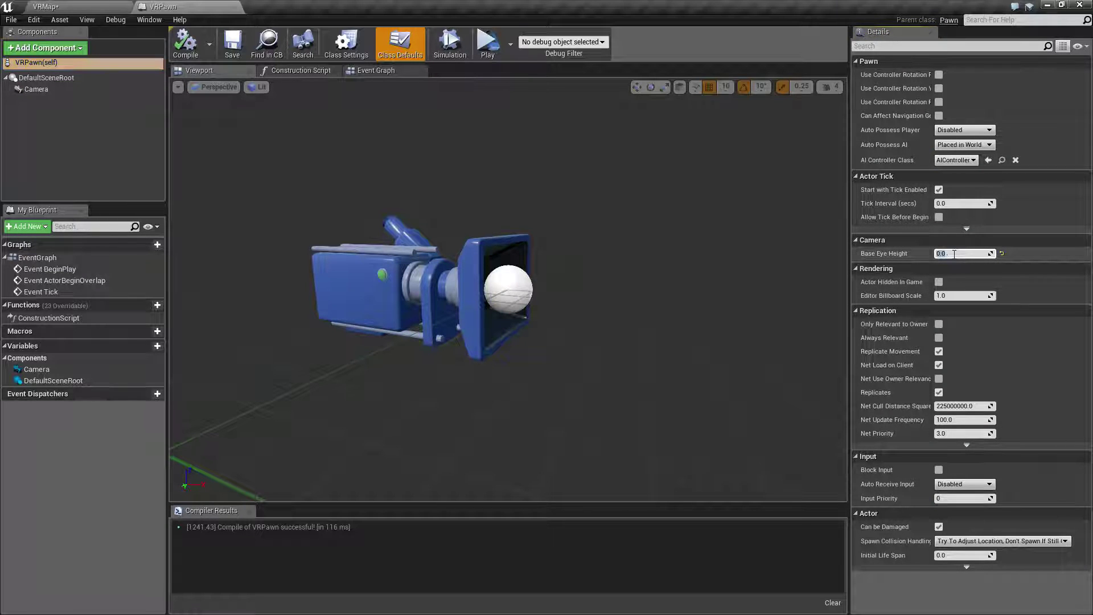
{"action": "key", "text": "Return"}
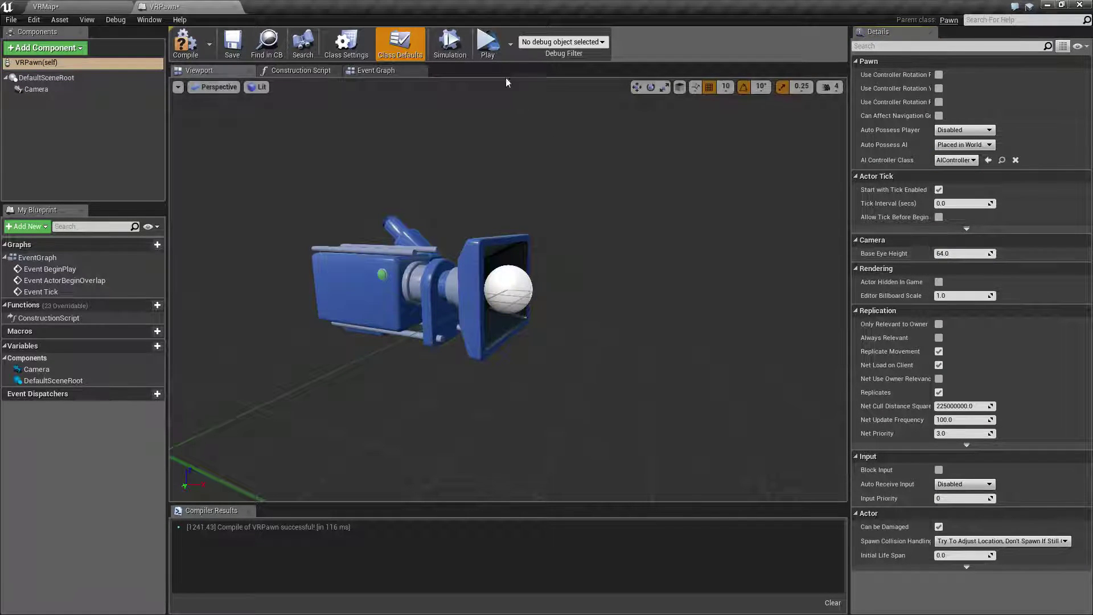
Step: Run the preview from the blueprint, and compile and save VRPawn
{"action": "left_click", "coordinate": [484, 42]}
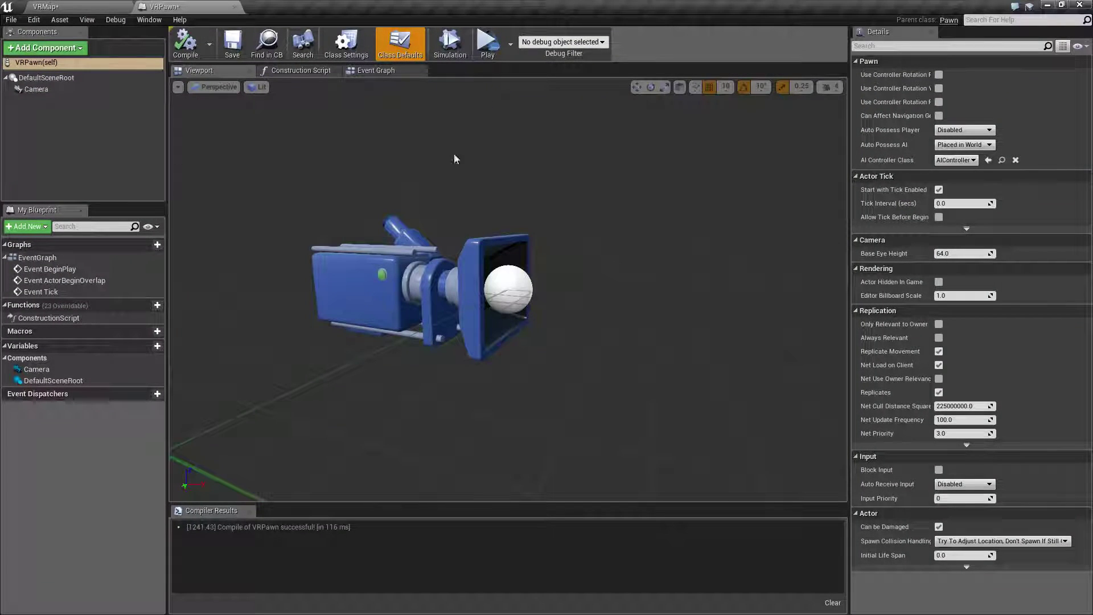
{"action": "left_click", "coordinate": [185, 43]}
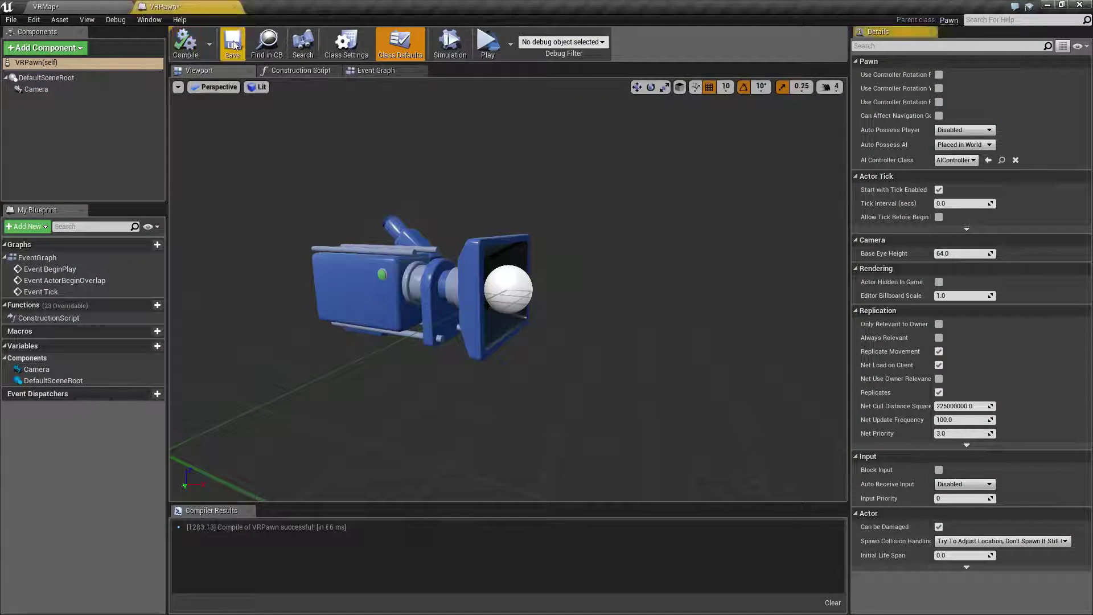
{"action": "left_click", "coordinate": [60, 66]}
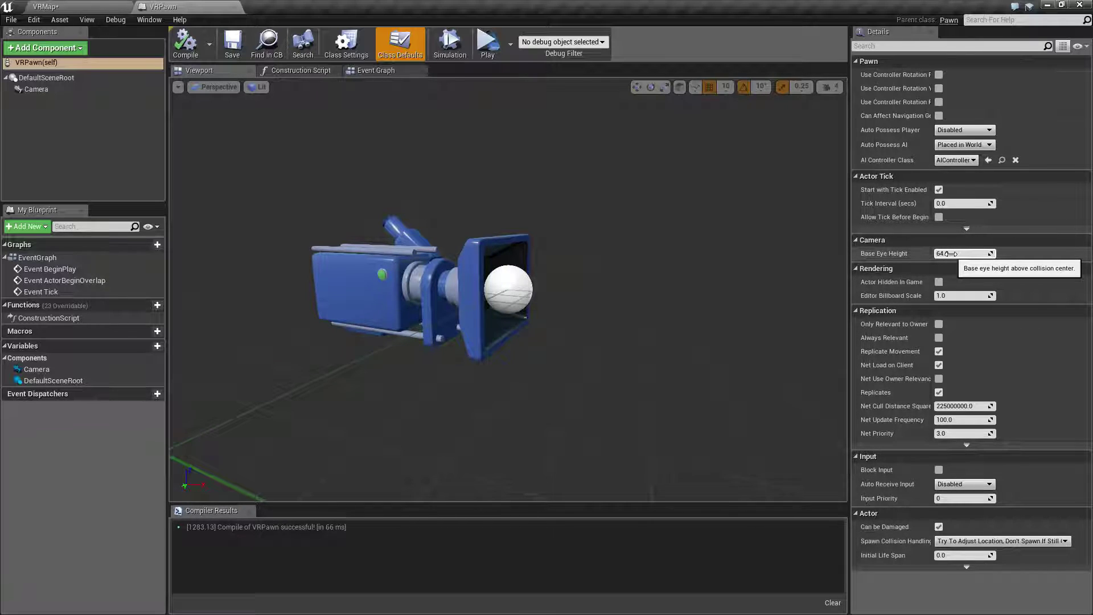
{"action": "left_click", "coordinate": [948, 254]}
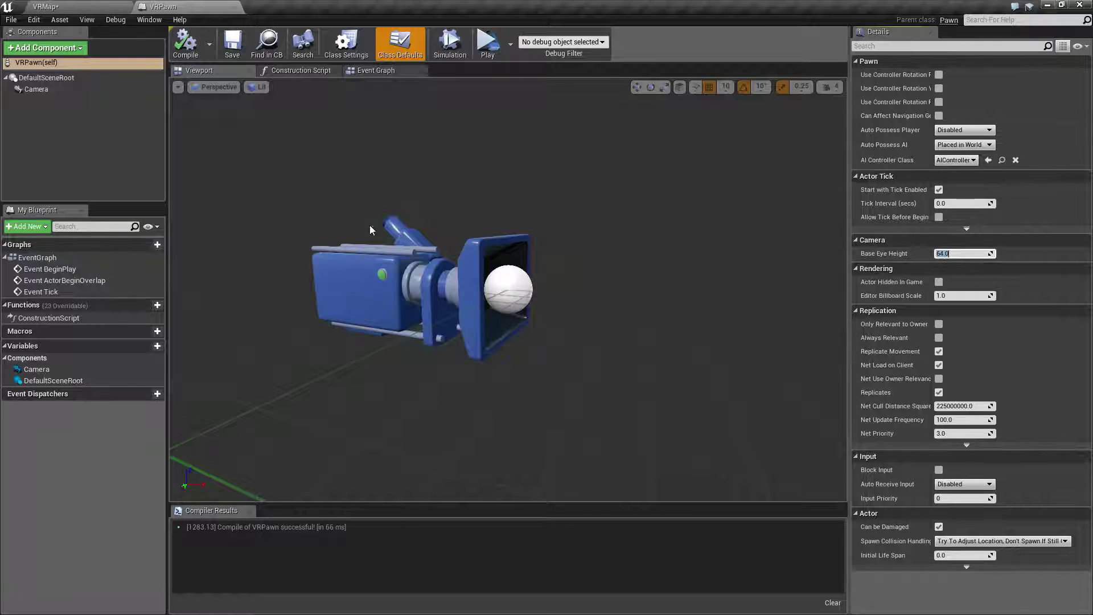
{"action": "left_click", "coordinate": [56, 90]}
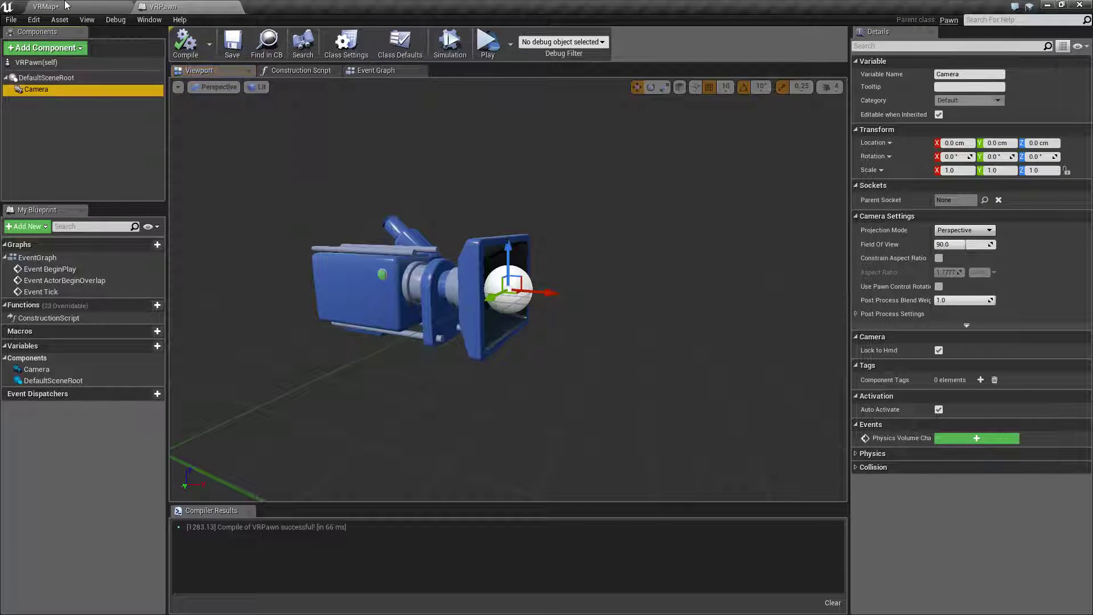
Step: Try raising the Floor in the VRMap level to 10 cm in Z, and reset its location to zero
{"action": "left_click", "coordinate": [46, 6]}
{"action": "left_click_drag", "start_coordinate": [360, 288], "coordinate": [359, 300]}
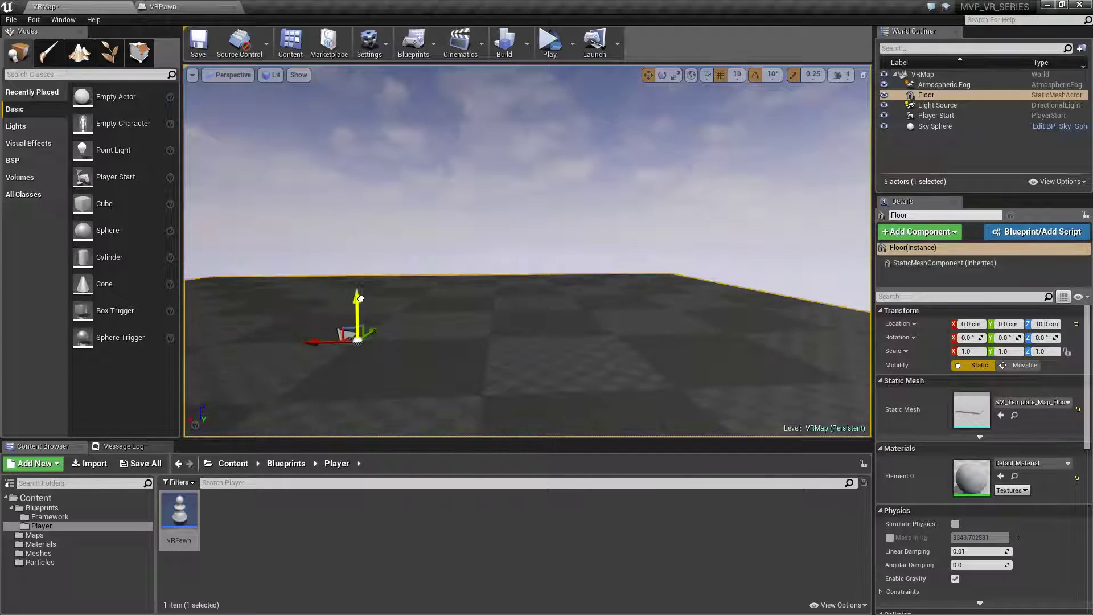
{"action": "left_click", "coordinate": [1076, 324]}
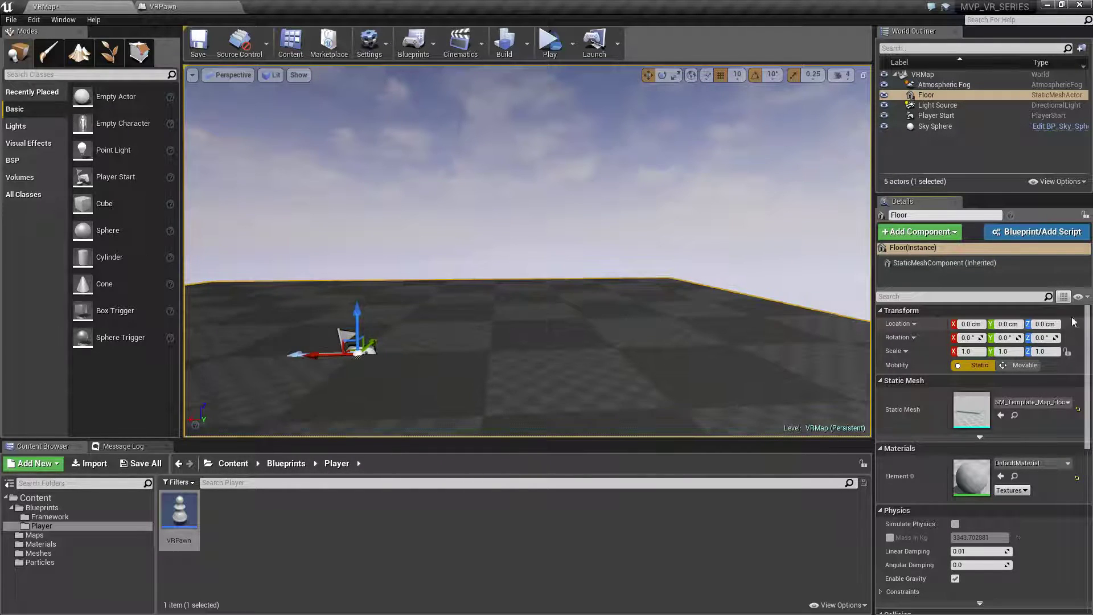
Step: Try raising the Player Start to 60 cm in Z, and reset its location to zero
{"action": "left_click", "coordinate": [942, 116]}
{"action": "left_click_drag", "start_coordinate": [360, 308], "coordinate": [360, 231]}
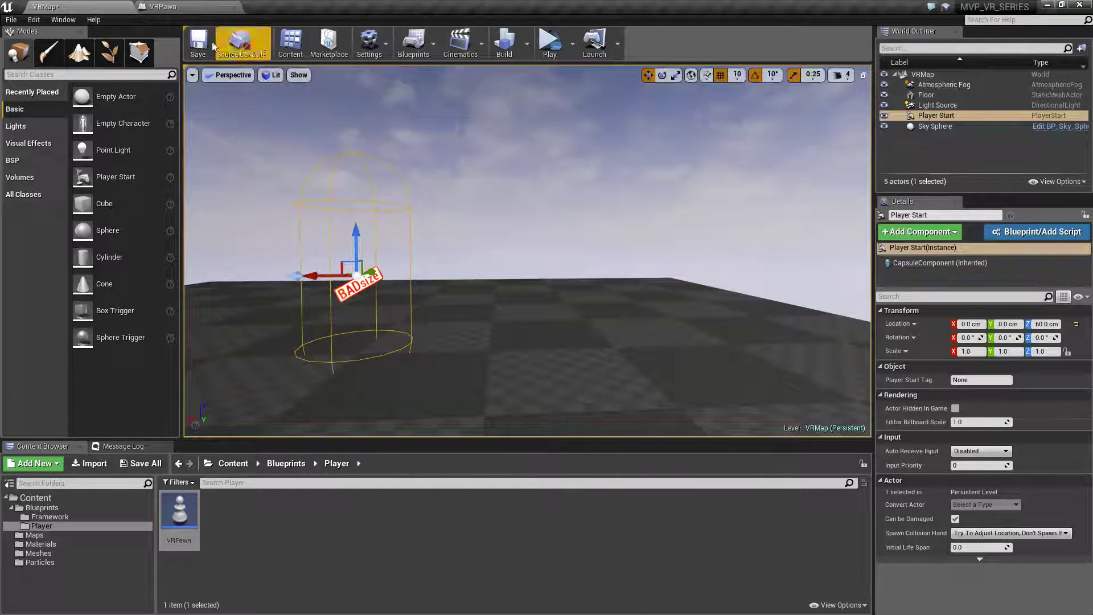
{"action": "left_click", "coordinate": [164, 6]}
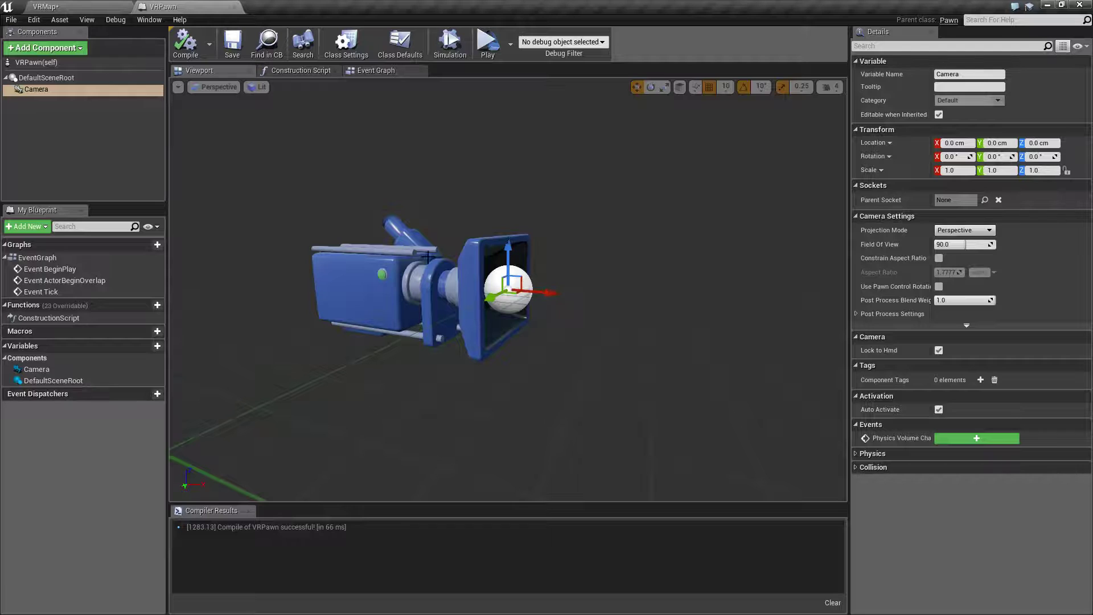
{"action": "left_click", "coordinate": [45, 6]}
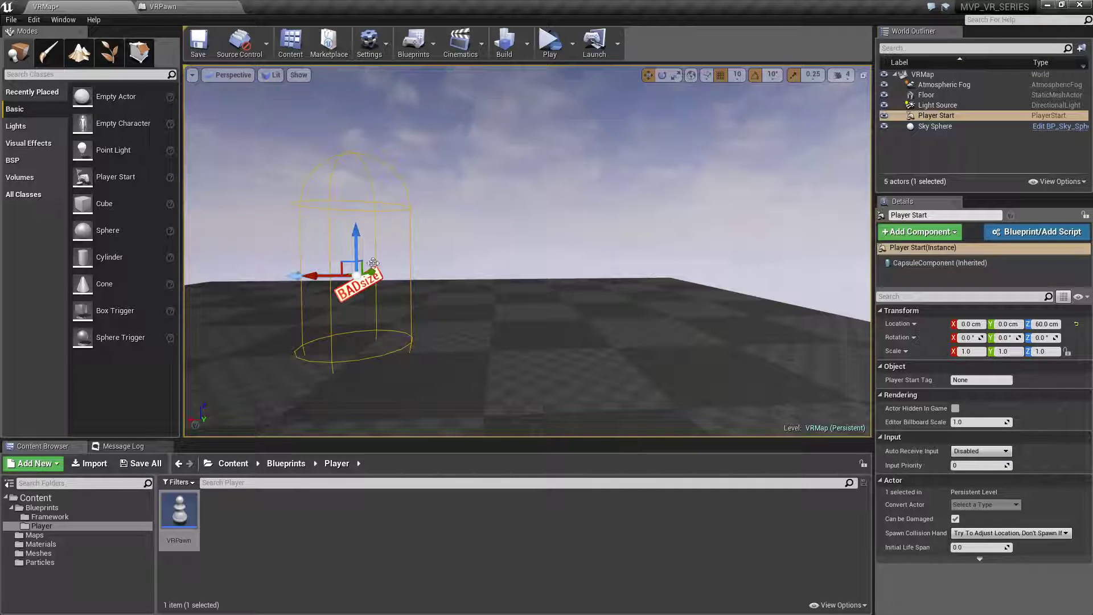
{"action": "left_click", "coordinate": [1076, 324]}
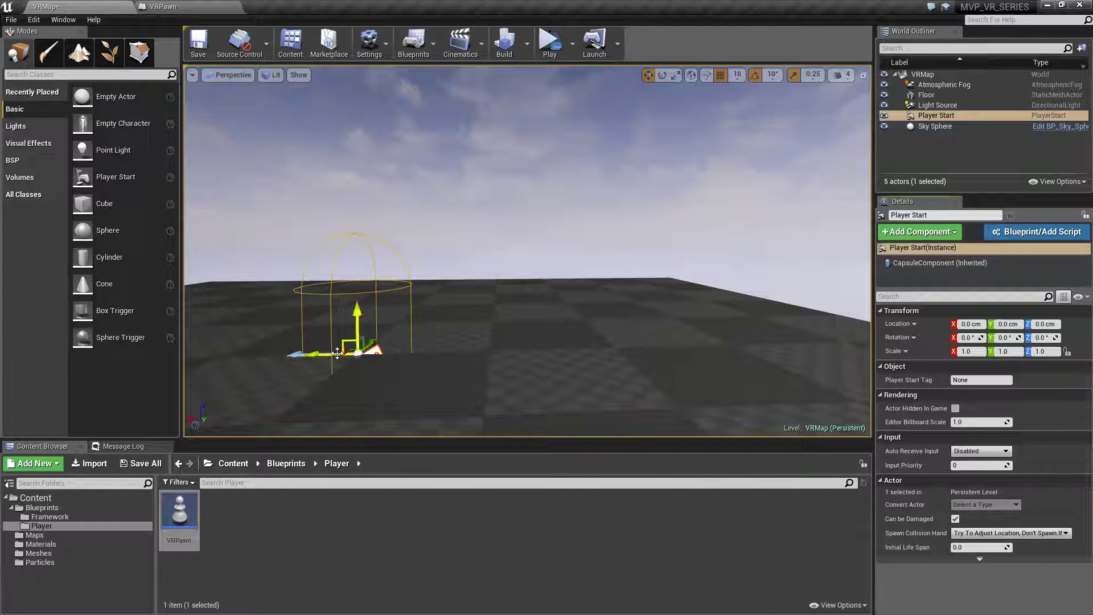
Step: Set VRPawn's Base Eye Height to 500 and run the preview from the blueprint
{"action": "left_click", "coordinate": [163, 6]}
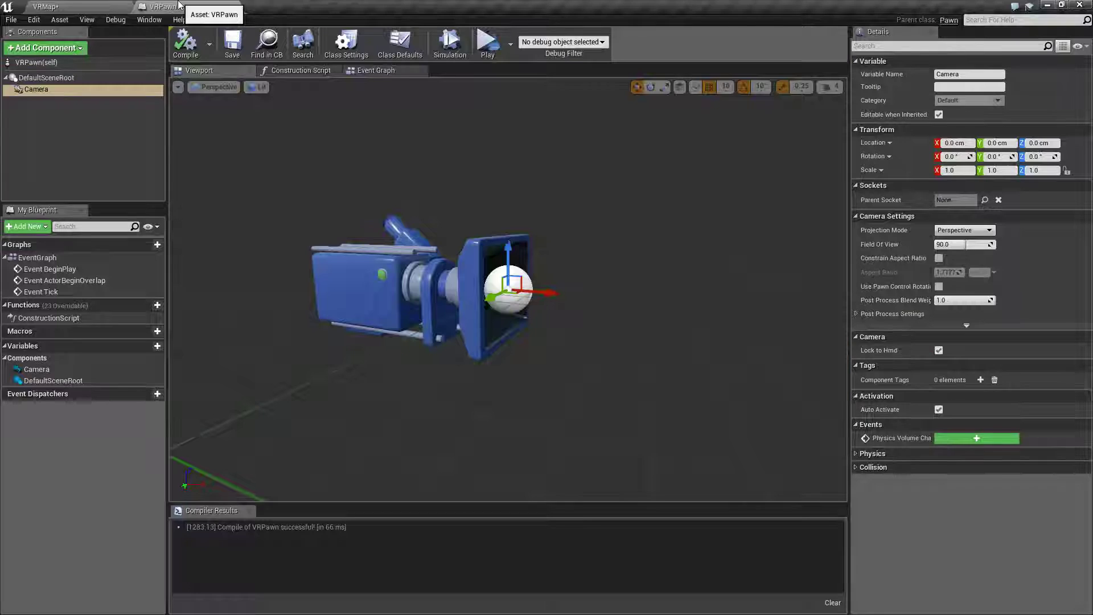
{"action": "left_click", "coordinate": [36, 63]}
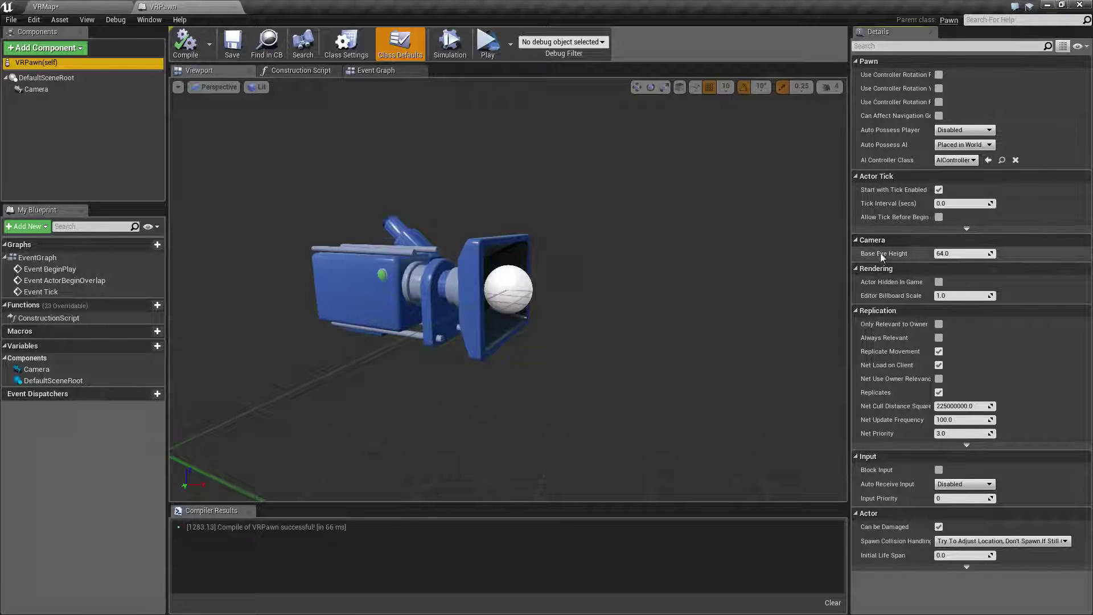
{"action": "left_click", "coordinate": [962, 254]}
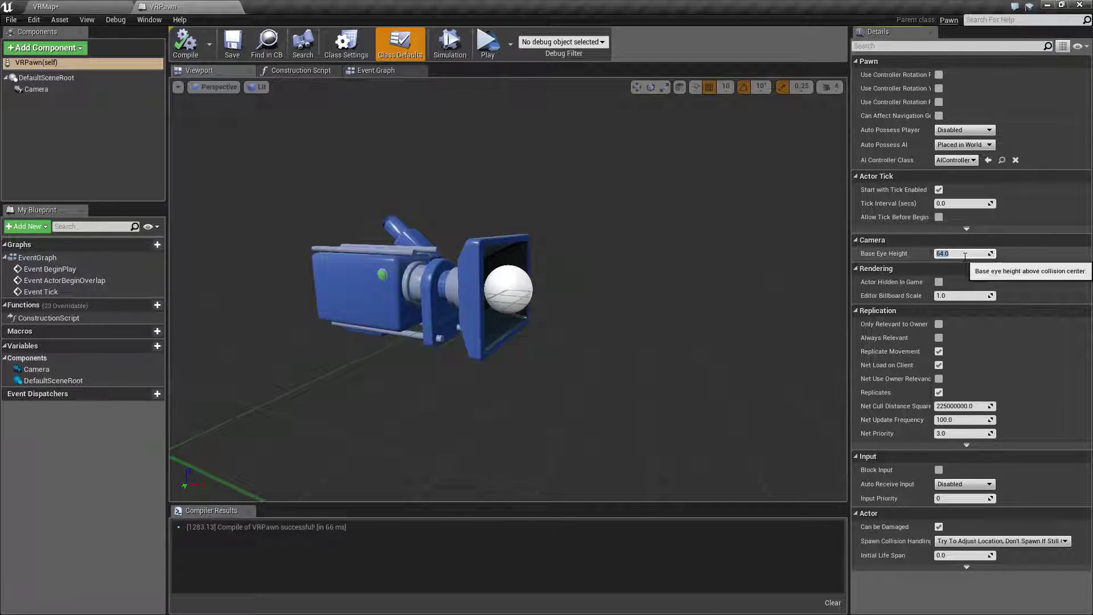
{"action": "type", "text": "50"}
{"action": "key", "text": "Return"}
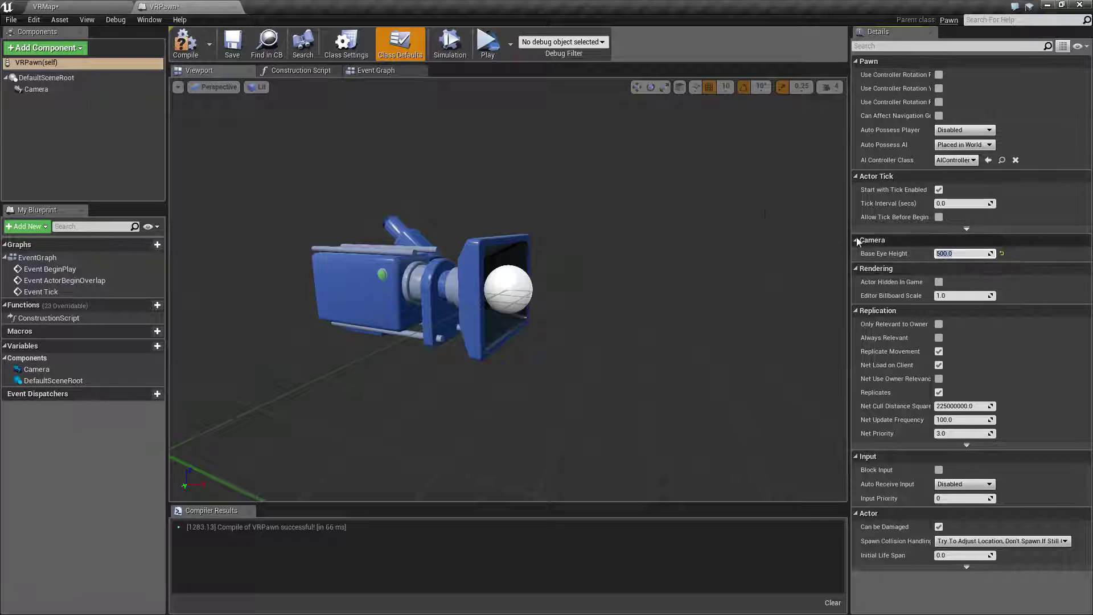
{"action": "left_click", "coordinate": [487, 44]}
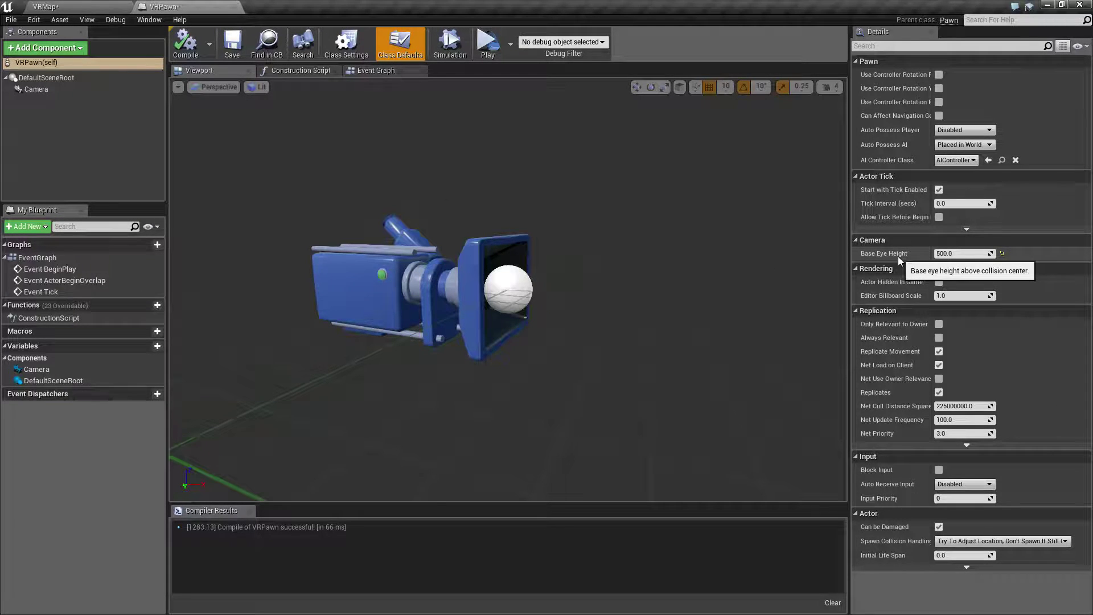
Step: Compare VRPawn's class defaults with its Camera component's settings, and compile and save the blueprint
{"action": "left_click", "coordinate": [49, 67]}
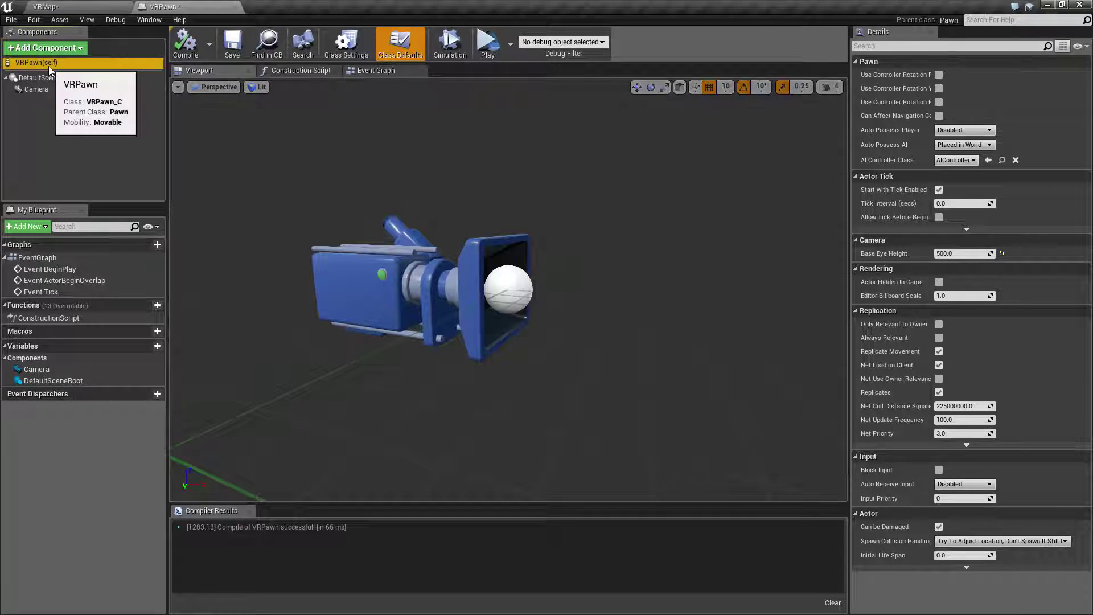
{"action": "left_click", "coordinate": [45, 92]}
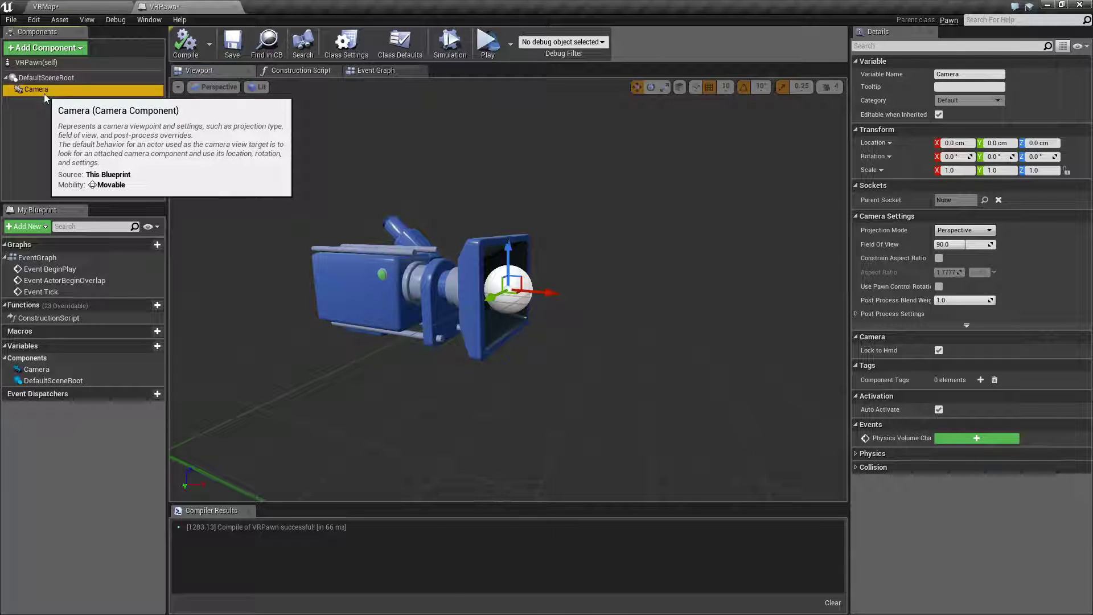
{"action": "left_click", "coordinate": [49, 63]}
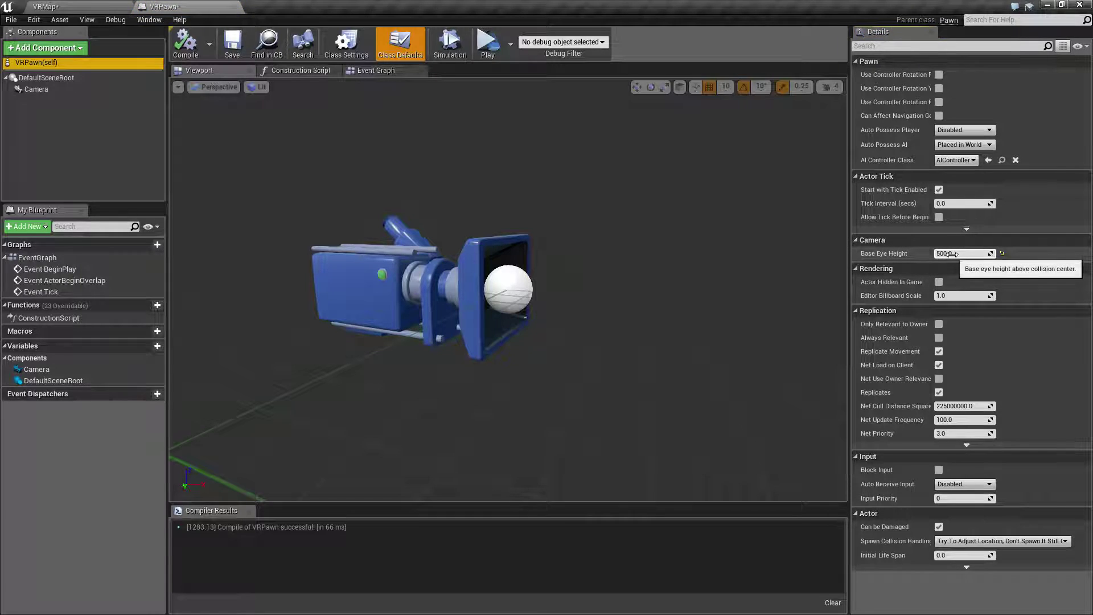
{"action": "left_click", "coordinate": [36, 90]}
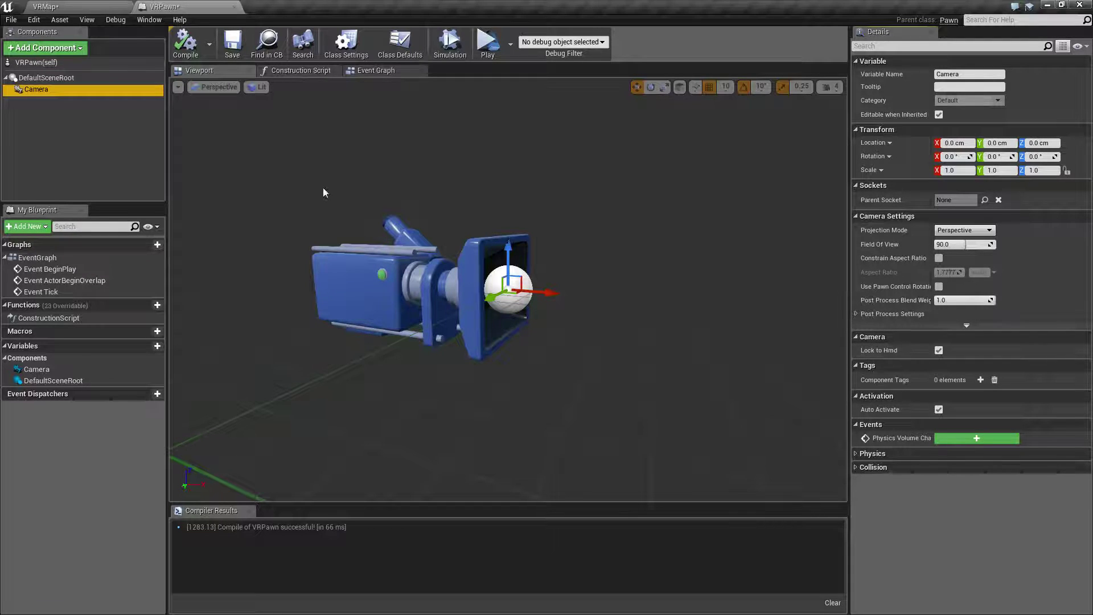
{"action": "left_click", "coordinate": [190, 50]}
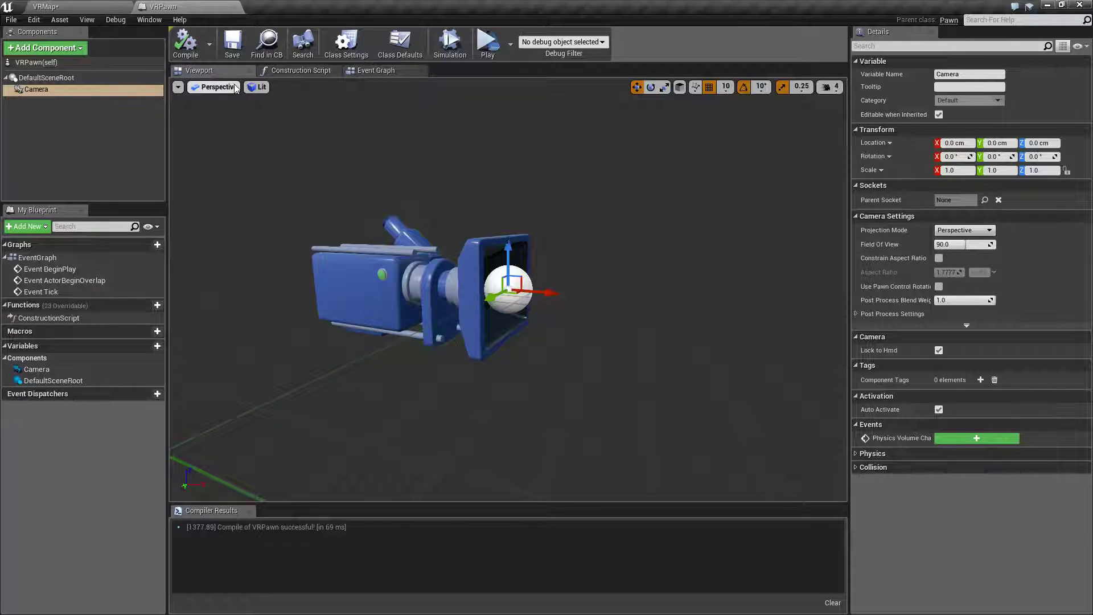
Step: Check the Player Start's location in VRMap and VRPawn's Camera component, and find VRPawn in the Content Browser
{"action": "left_click", "coordinate": [45, 6]}
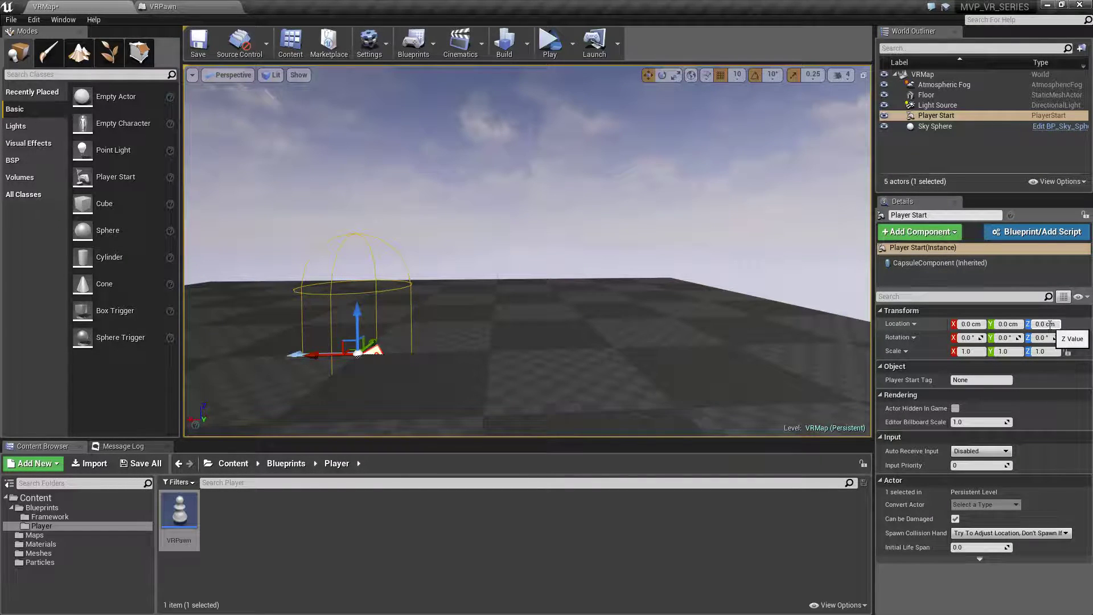
{"action": "double_click", "coordinate": [179, 513]}
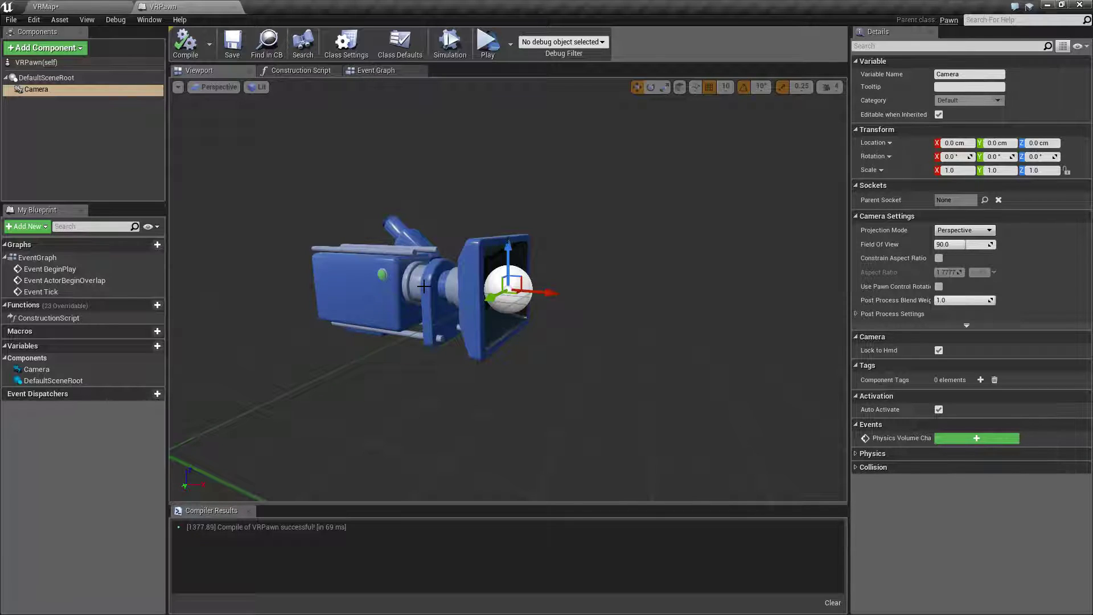
{"action": "left_click", "coordinate": [266, 42]}
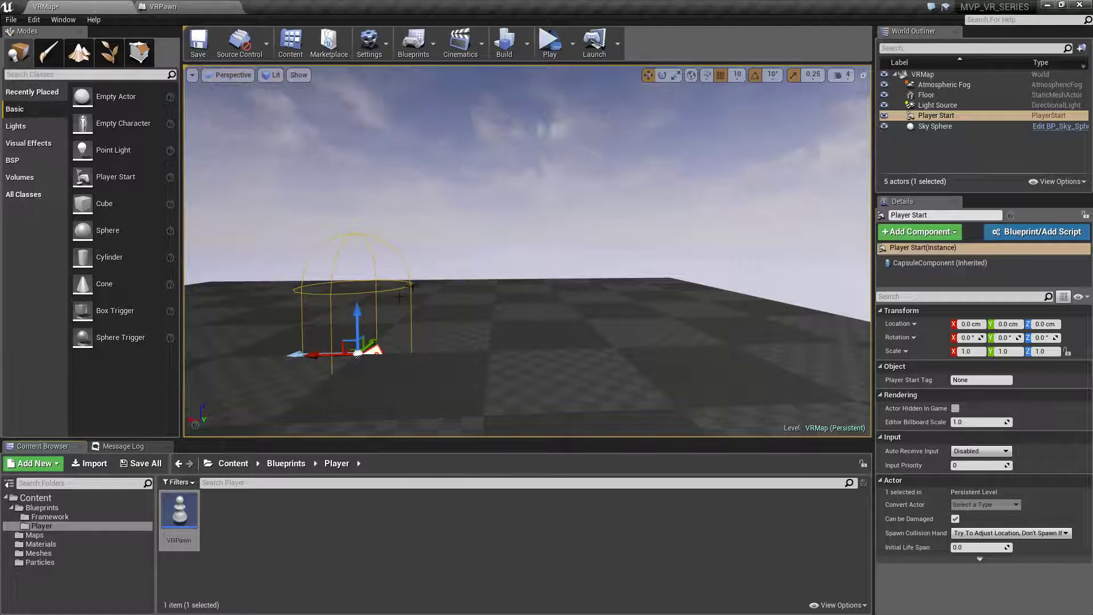